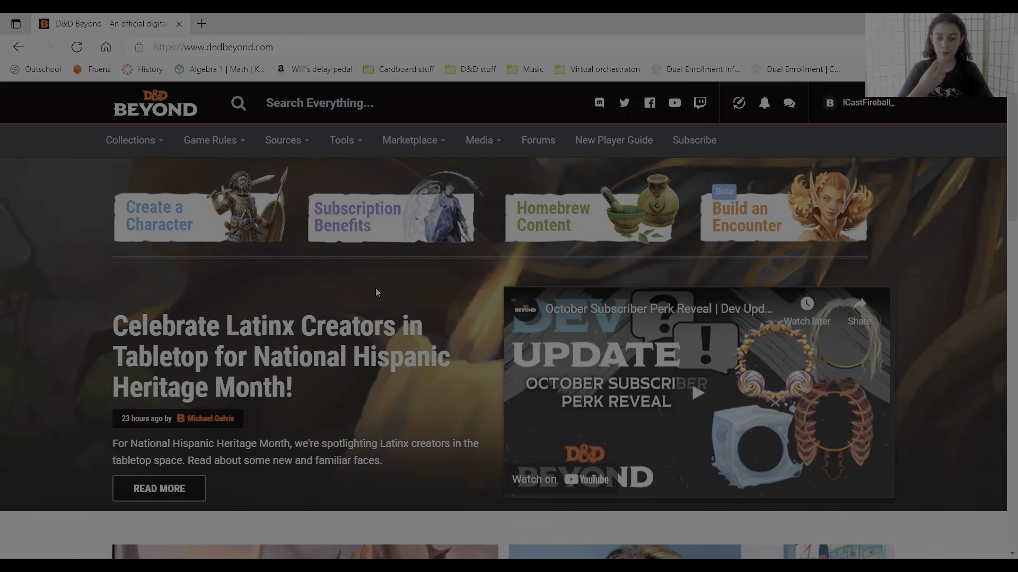
- Start a new character with the Standard creation method and name it Jade
{"action": "left_click", "coordinate": [204, 233]}
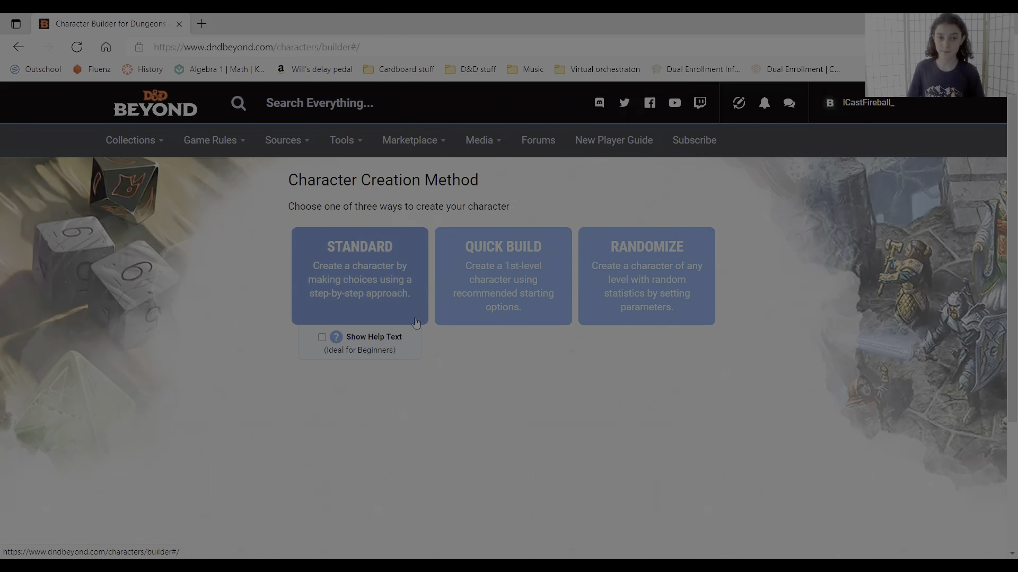
{"action": "left_click", "coordinate": [359, 284]}
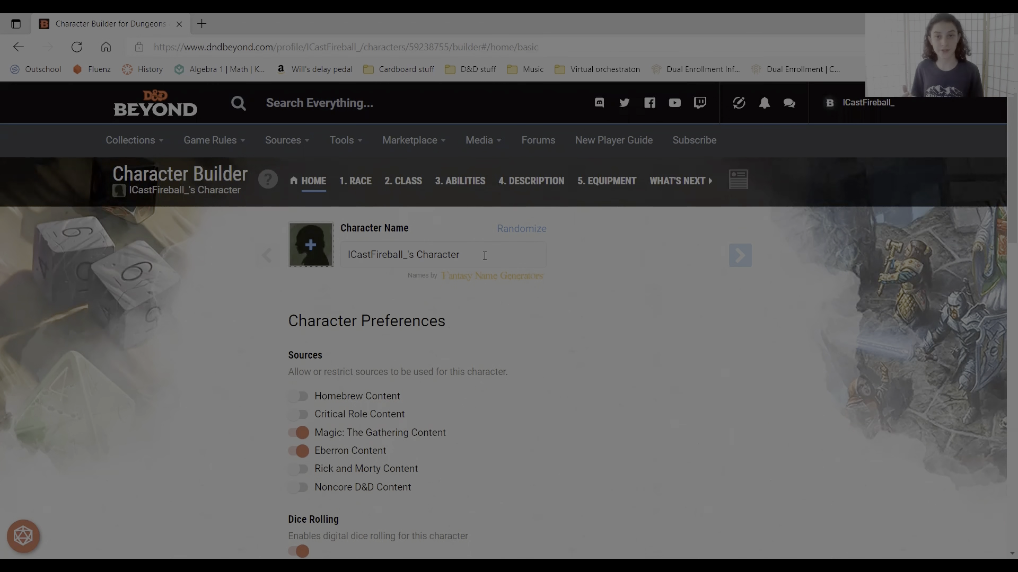
{"action": "left_click", "coordinate": [485, 256]}
{"action": "type", "text": "Jade"}
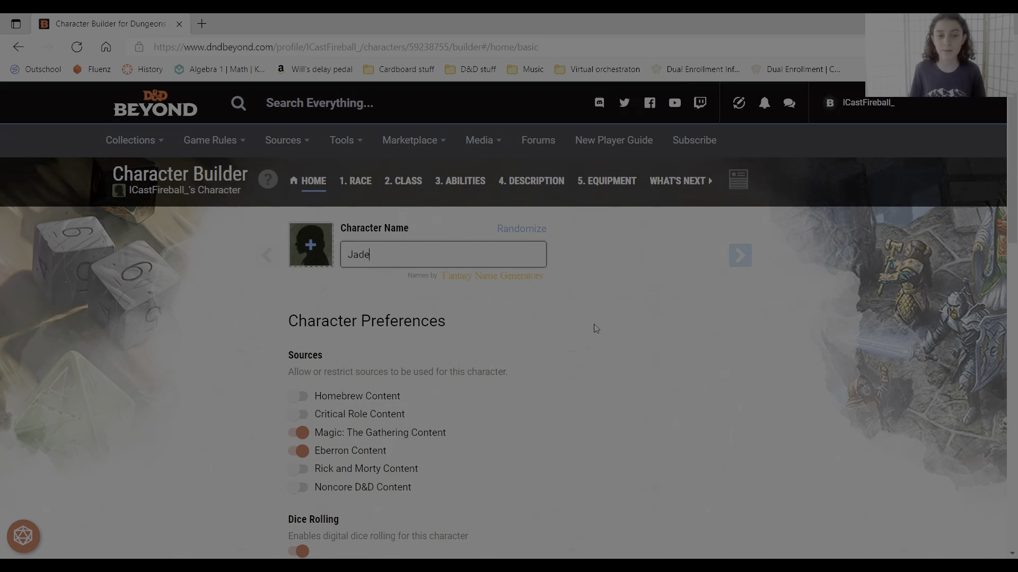
{"action": "left_click", "coordinate": [644, 359]}
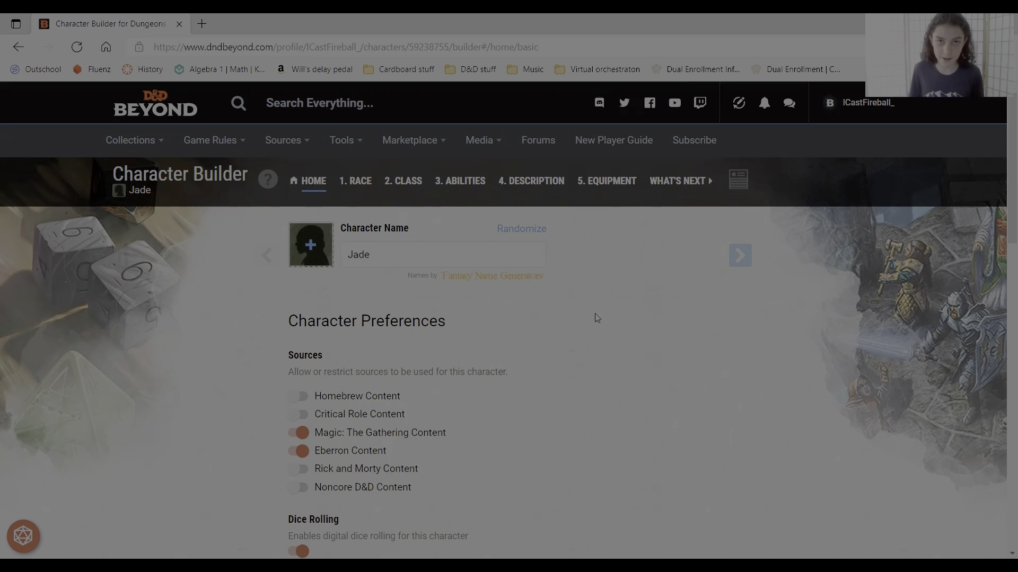
- Review the character preferences, including dice rolling, and proceed to race selection
{"action": "scroll", "coordinate": [306, 314], "scroll_direction": "down", "scroll_amount": 1}
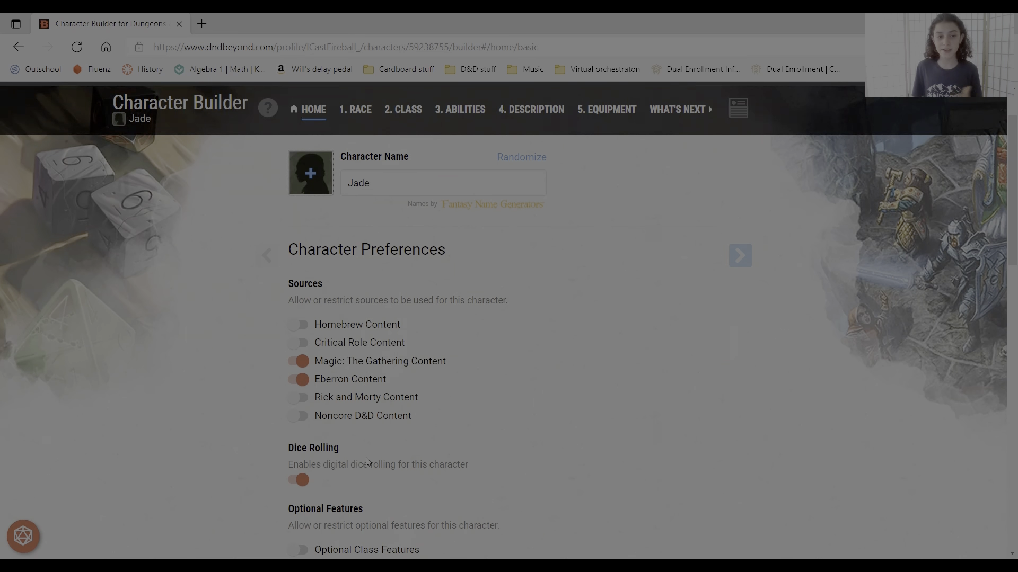
{"action": "left_click_drag", "start_coordinate": [290, 447], "coordinate": [469, 468]}
{"action": "left_click", "coordinate": [467, 467]}
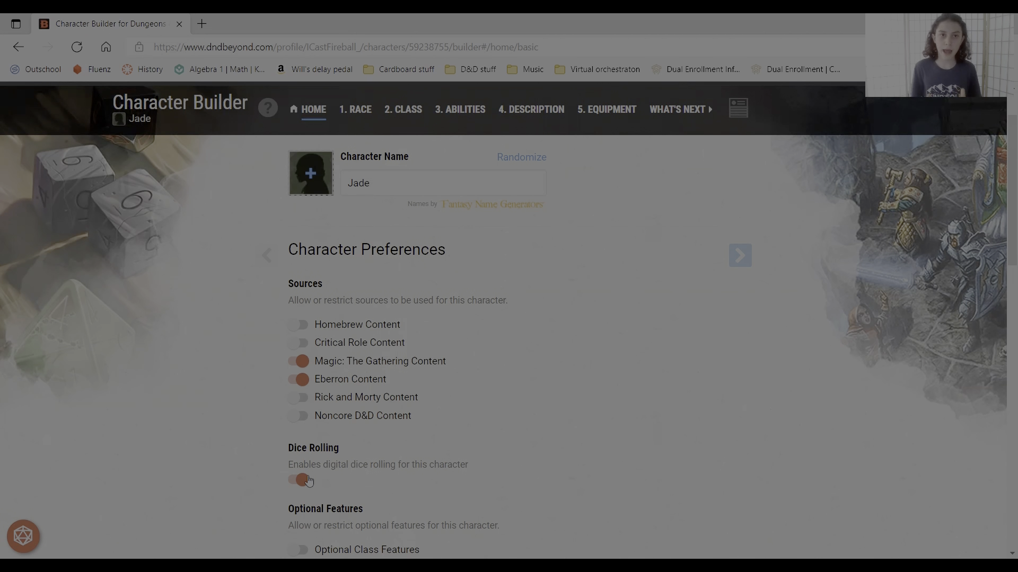
{"action": "scroll", "coordinate": [318, 477], "scroll_direction": "up", "scroll_amount": 2}
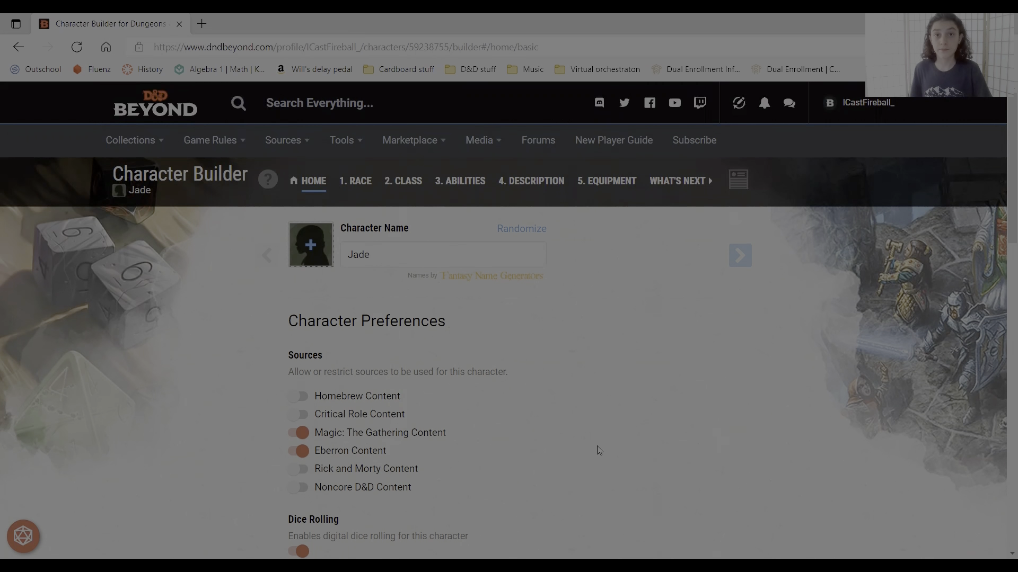
{"action": "left_click", "coordinate": [746, 258]}
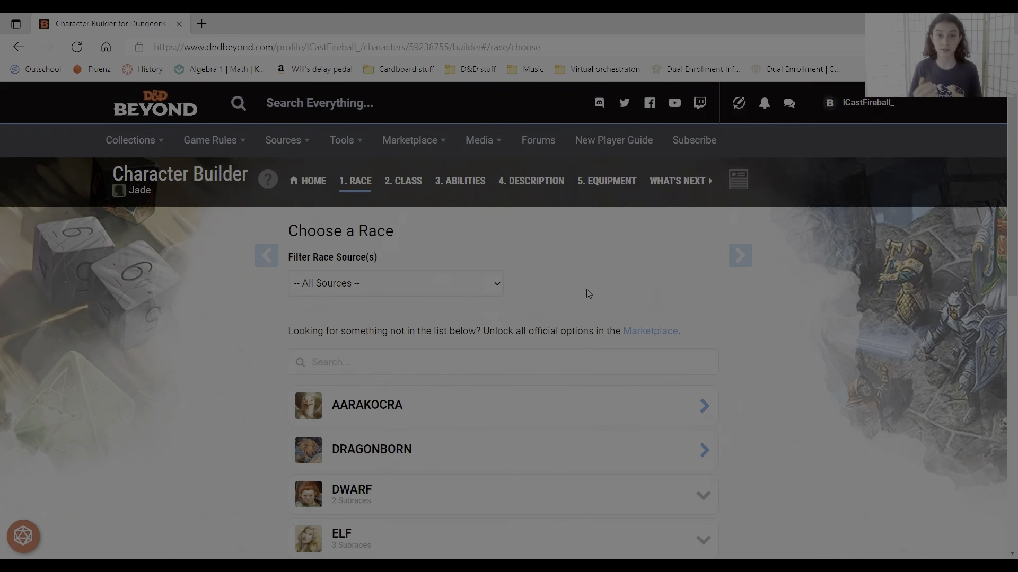
- Browse the race list and expand the Genasi entry to view its subraces
{"action": "scroll", "coordinate": [587, 292], "scroll_direction": "down", "scroll_amount": 4}
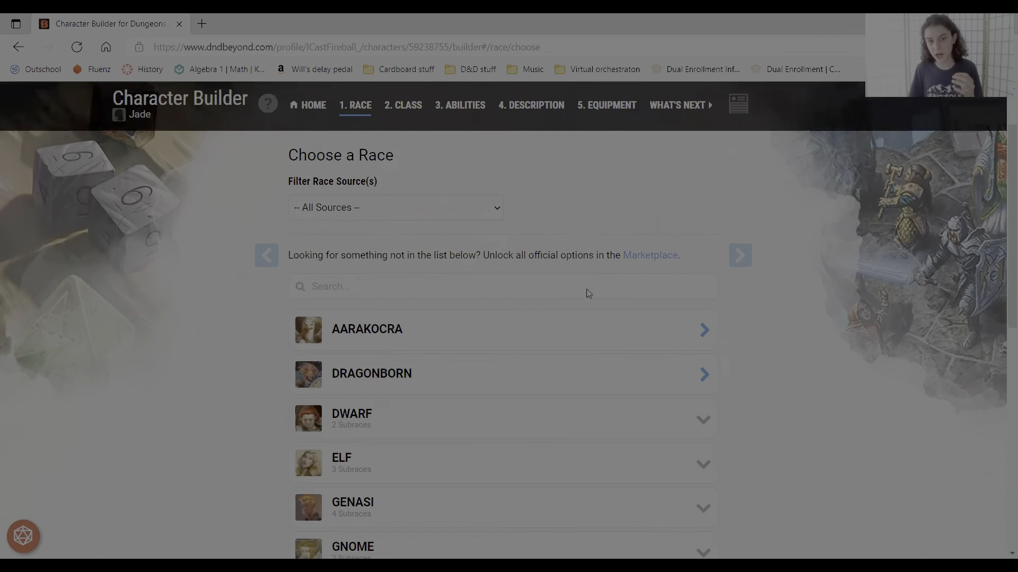
{"action": "scroll", "coordinate": [796, 369], "scroll_direction": "up", "scroll_amount": 1}
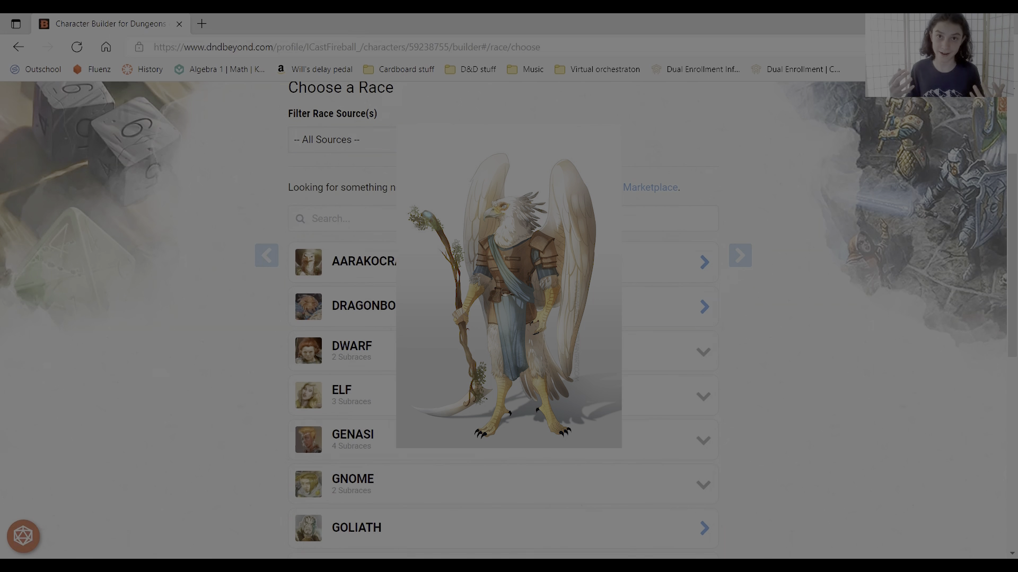
{"action": "scroll", "coordinate": [806, 437], "scroll_direction": "down", "scroll_amount": 1}
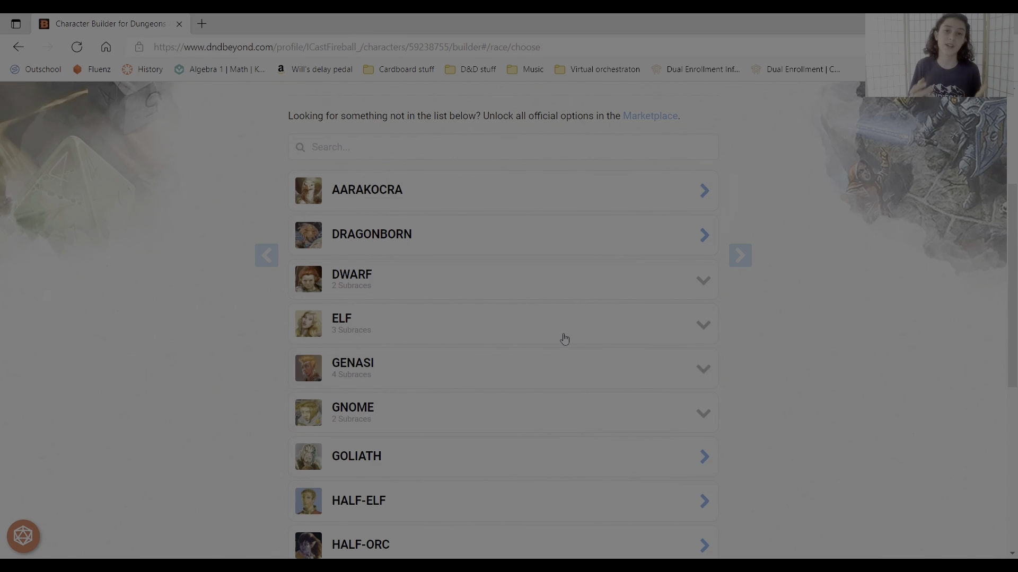
{"action": "scroll", "coordinate": [422, 298], "scroll_direction": "down", "scroll_amount": 1}
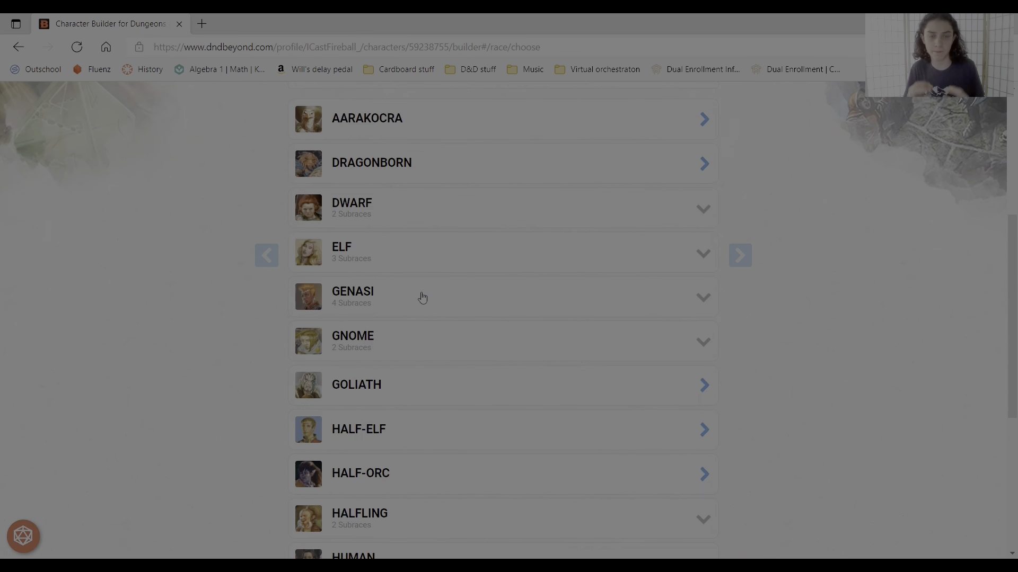
{"action": "left_click", "coordinate": [423, 298]}
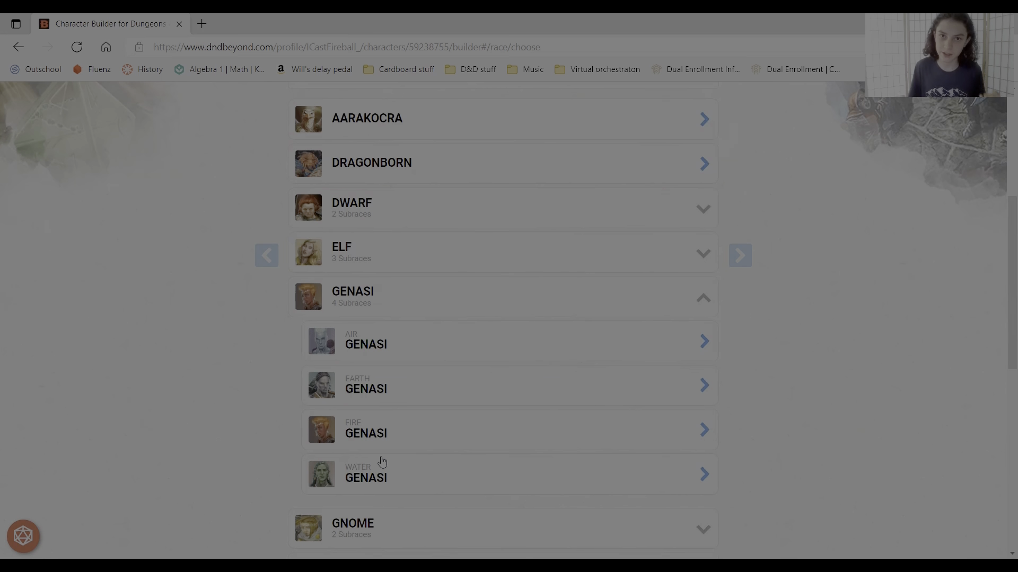
{"action": "left_click", "coordinate": [477, 297]}
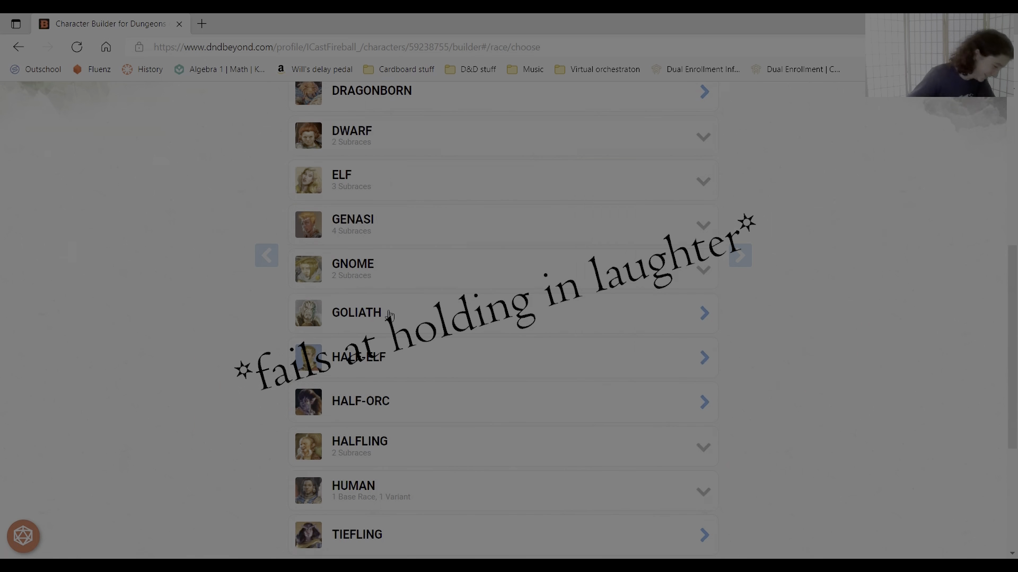
- Search the web for aasimar pronunciation
{"action": "scroll", "coordinate": [390, 315], "scroll_direction": "down", "scroll_amount": 1}
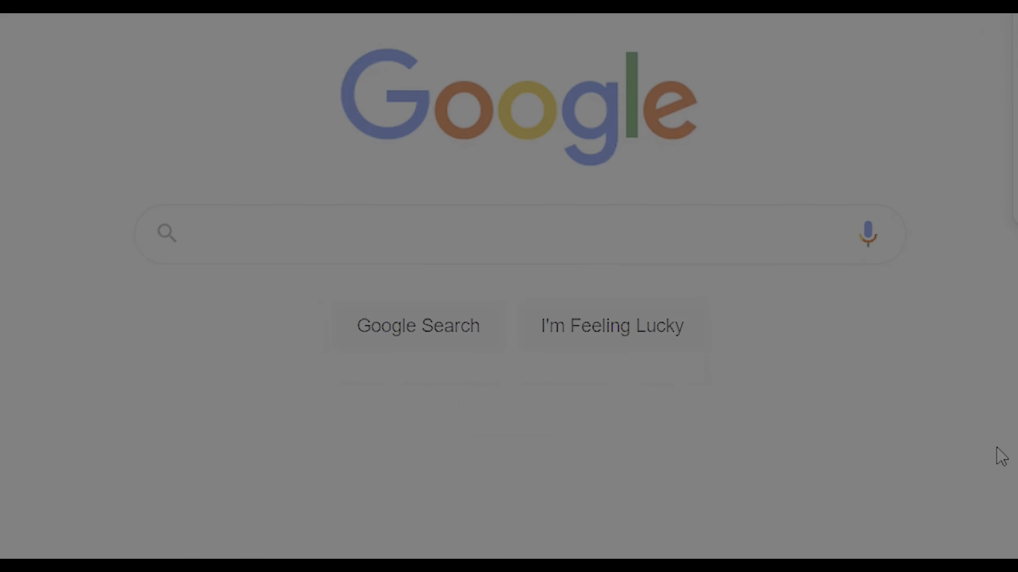
{"action": "type", "text": "aasimar pronunciation"}
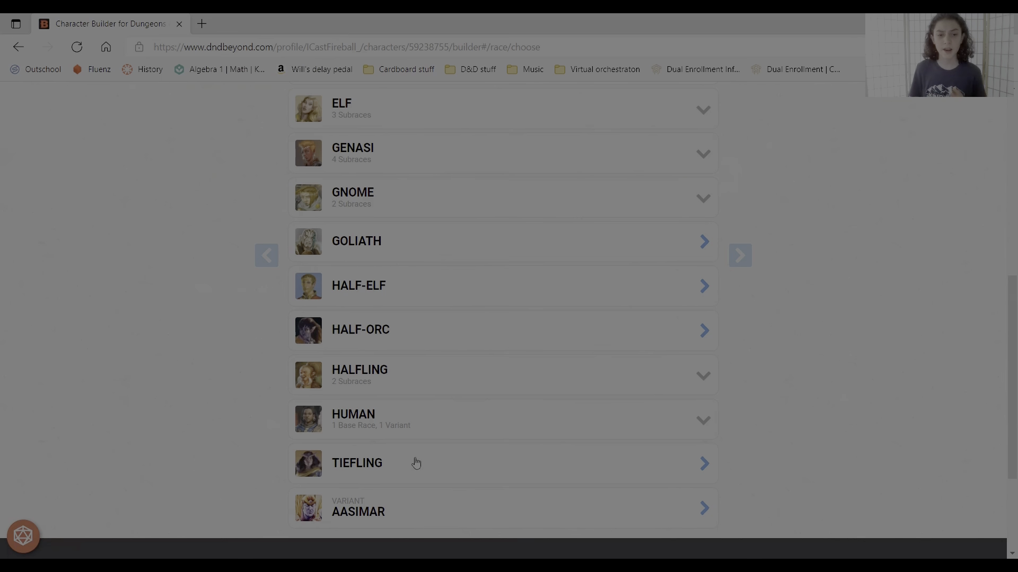
- Choose Dragonborn as the character's race
{"action": "scroll", "coordinate": [416, 464], "scroll_direction": "down", "scroll_amount": 2}
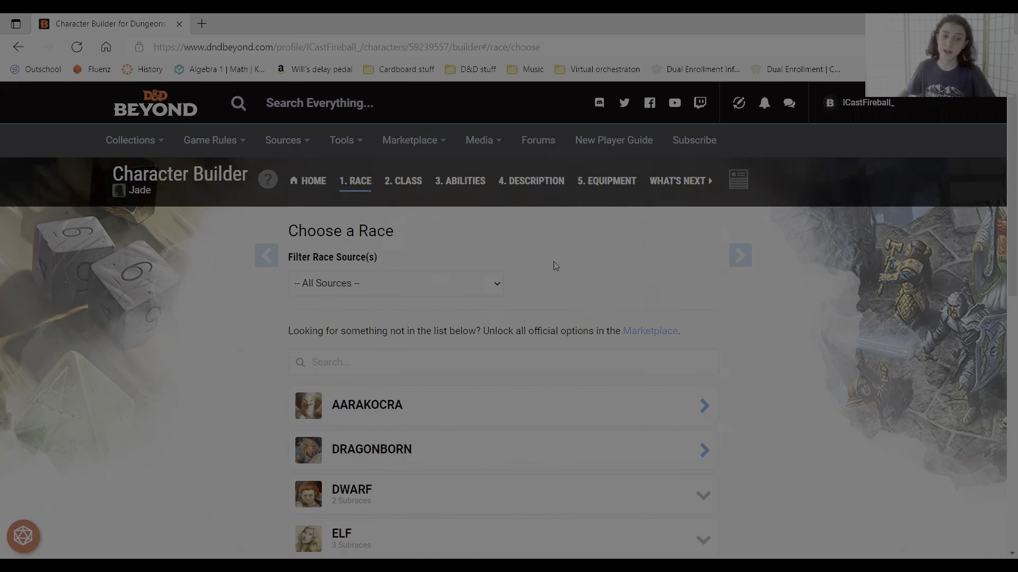
{"action": "left_click", "coordinate": [533, 456]}
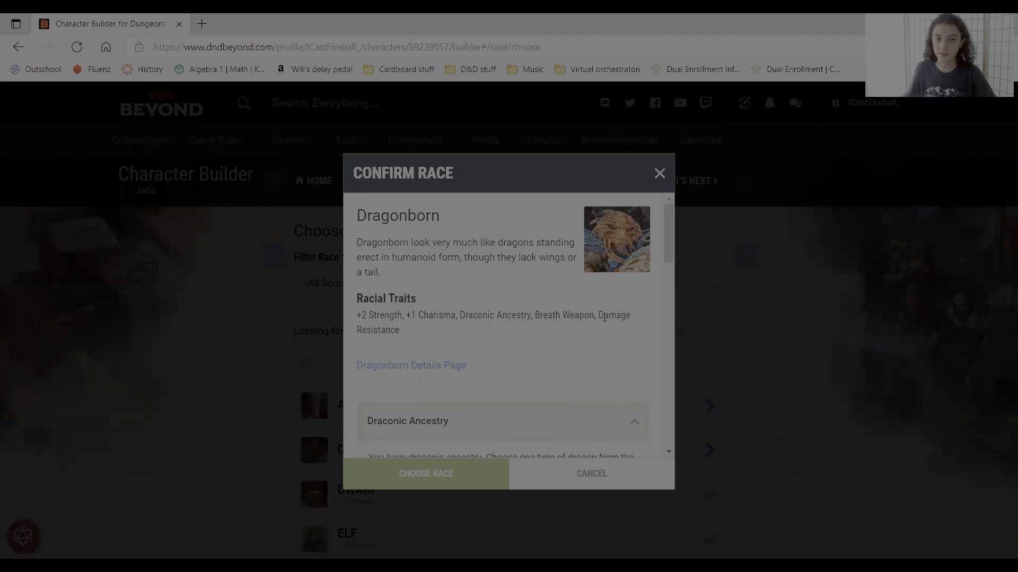
{"action": "left_click", "coordinate": [469, 471]}
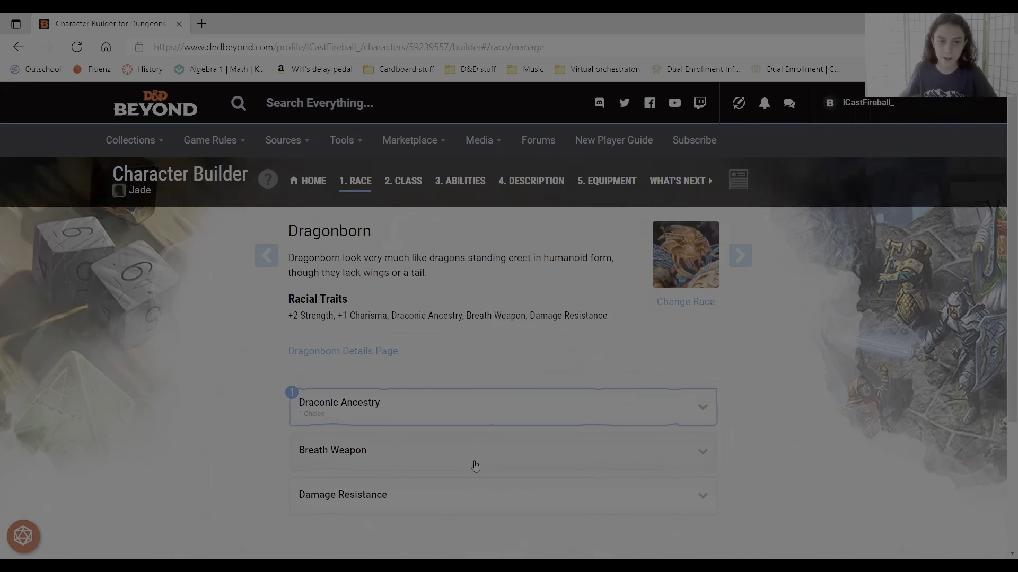
- Set the Draconic Ancestry to Gold Dragon and continue to class selection
{"action": "left_click", "coordinate": [404, 403]}
{"action": "scroll", "coordinate": [412, 393], "scroll_direction": "down", "scroll_amount": 5}
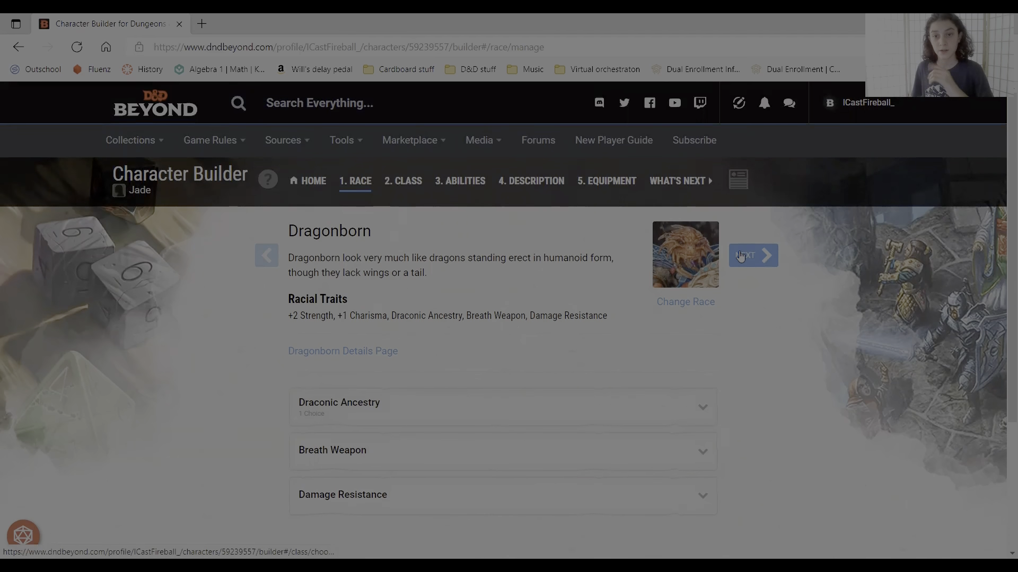
{"action": "left_click", "coordinate": [740, 256]}
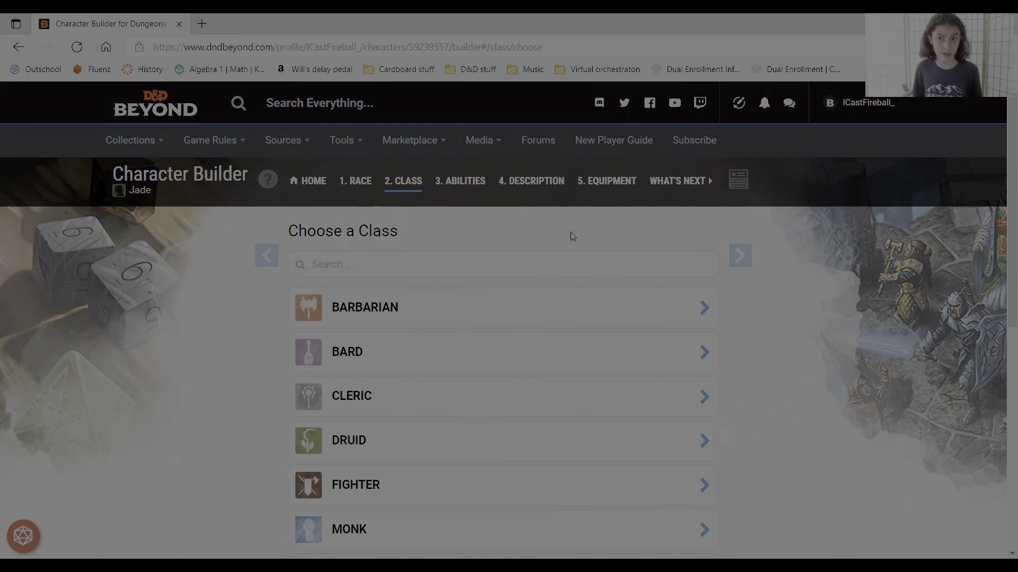
- Browse the class list and choose Druid as the class
{"action": "scroll", "coordinate": [362, 238], "scroll_direction": "down", "scroll_amount": 1}
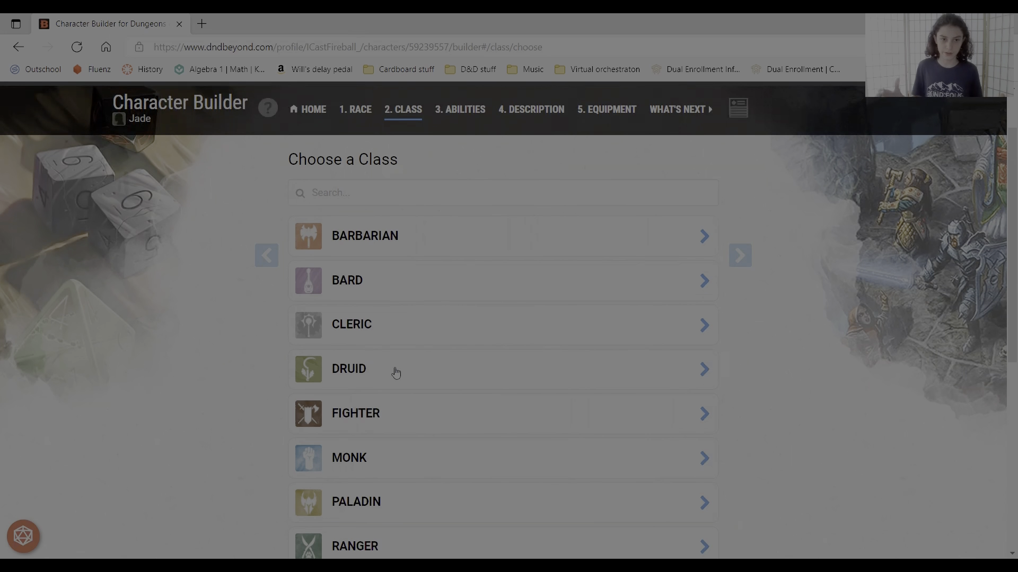
{"action": "scroll", "coordinate": [396, 374], "scroll_direction": "down", "scroll_amount": 1}
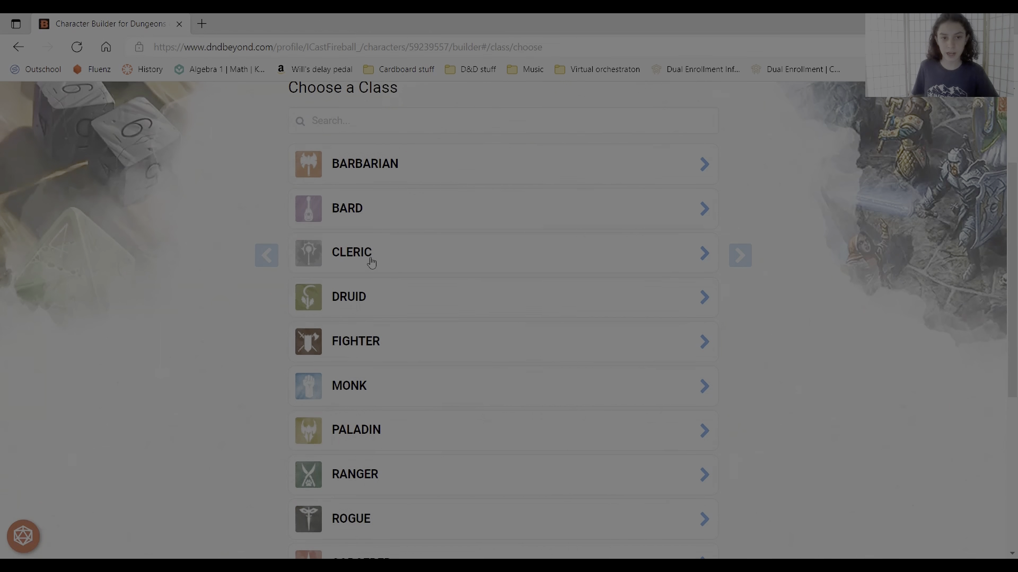
{"action": "scroll", "coordinate": [352, 366], "scroll_direction": "down", "scroll_amount": 1}
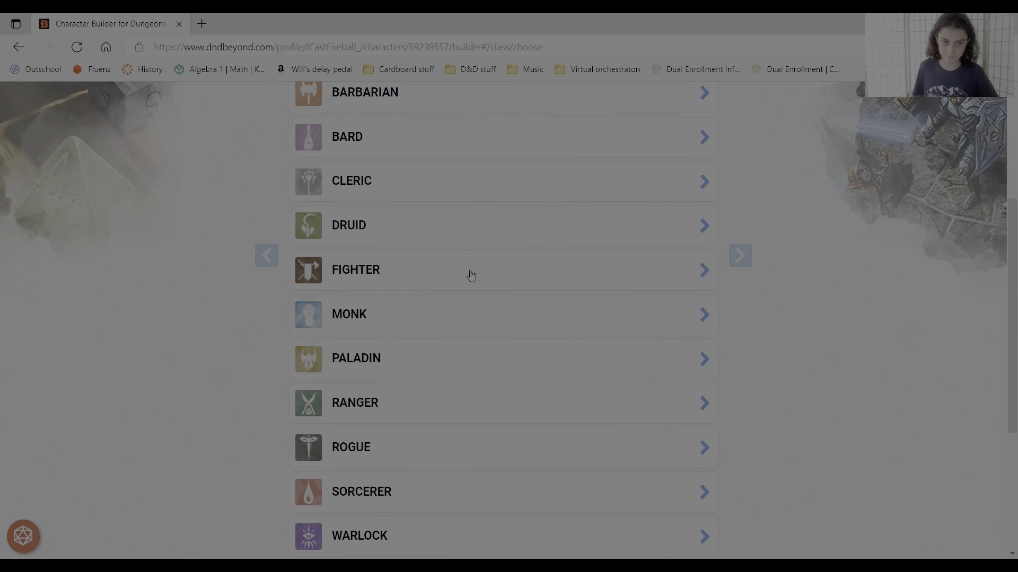
{"action": "scroll", "coordinate": [466, 277], "scroll_direction": "down", "scroll_amount": 1}
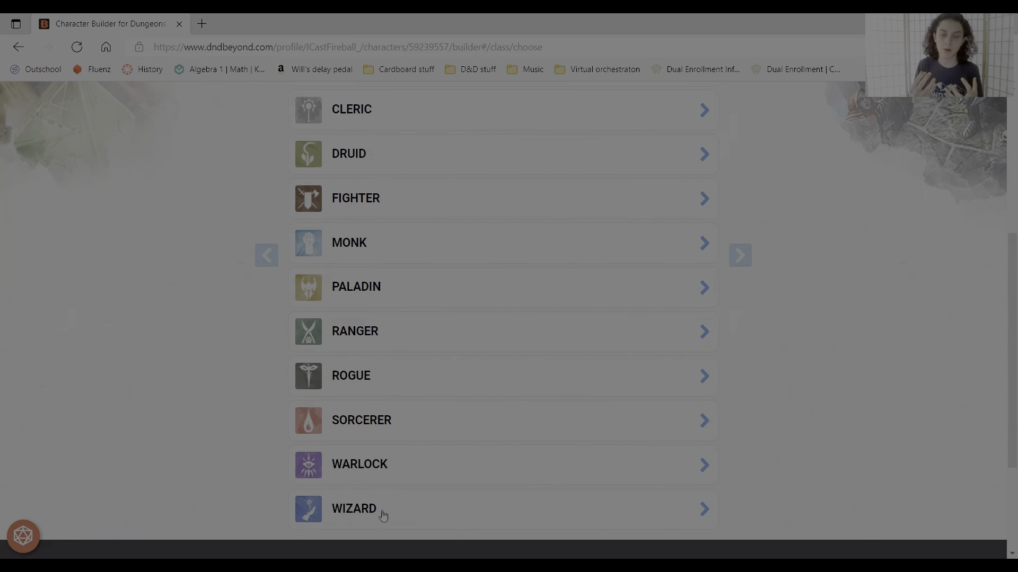
{"action": "scroll", "coordinate": [383, 515], "scroll_direction": "up", "scroll_amount": 1}
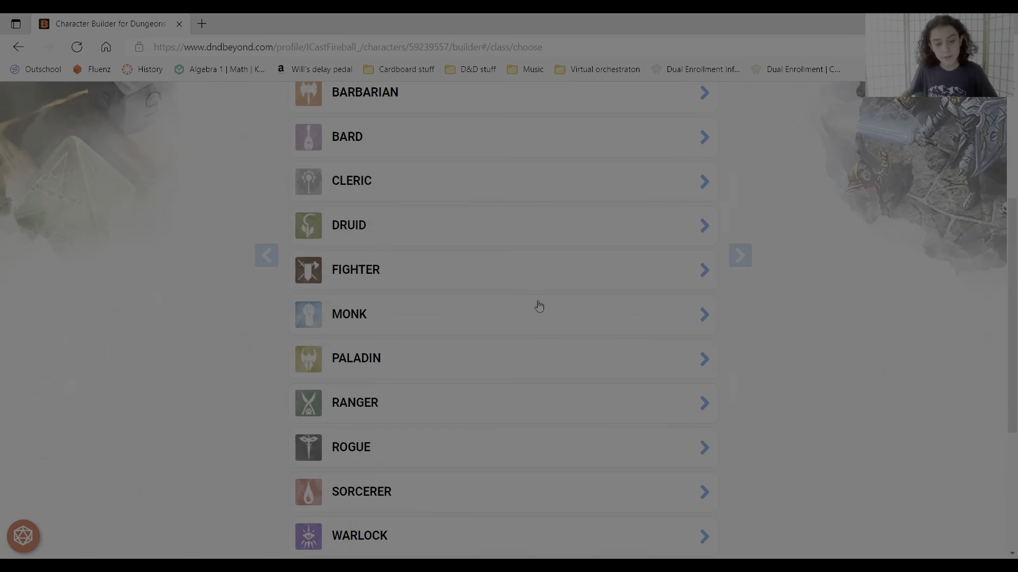
{"action": "left_click", "coordinate": [401, 235]}
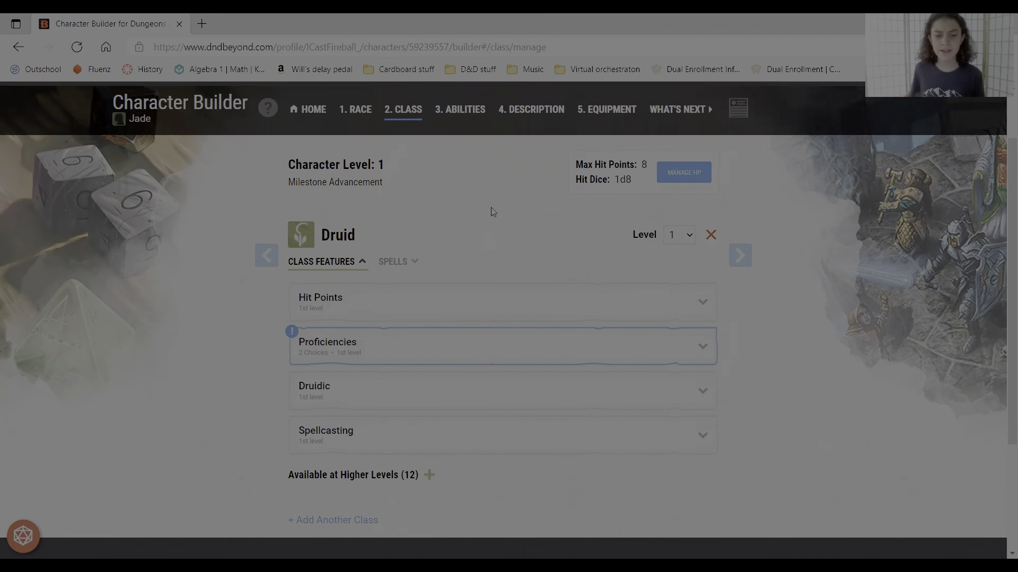
- Pick Perception and a second skill as the Druid's proficiency choices
{"action": "left_click", "coordinate": [438, 342]}
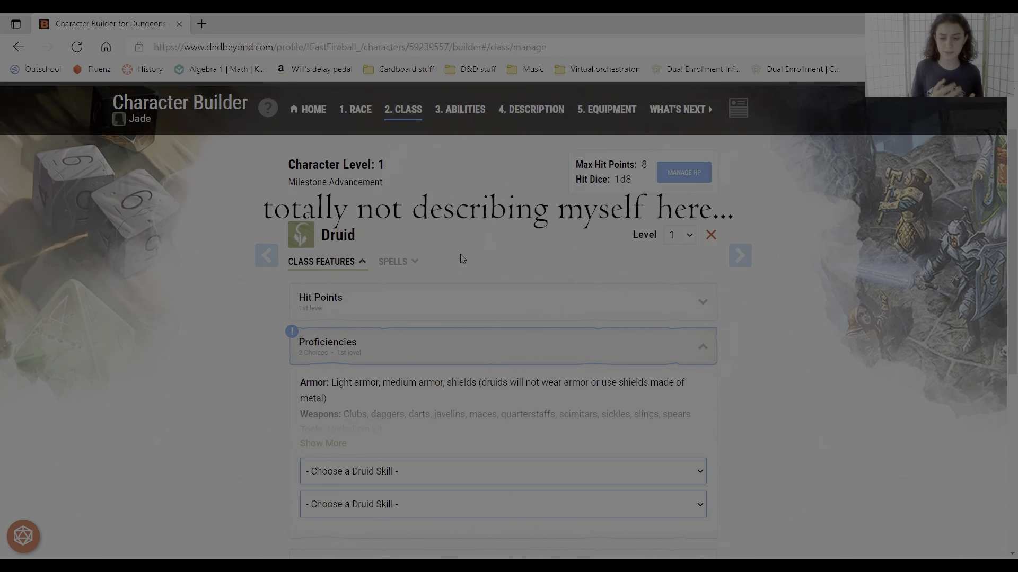
{"action": "left_click", "coordinate": [464, 475]}
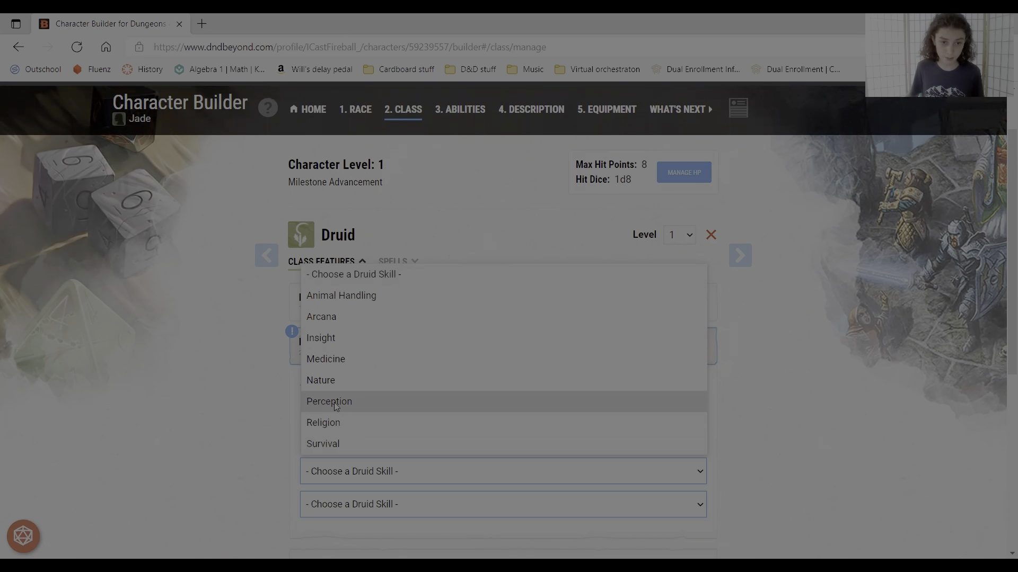
{"action": "left_click", "coordinate": [334, 402]}
{"action": "left_click", "coordinate": [359, 506]}
{"action": "left_click", "coordinate": [329, 351]}
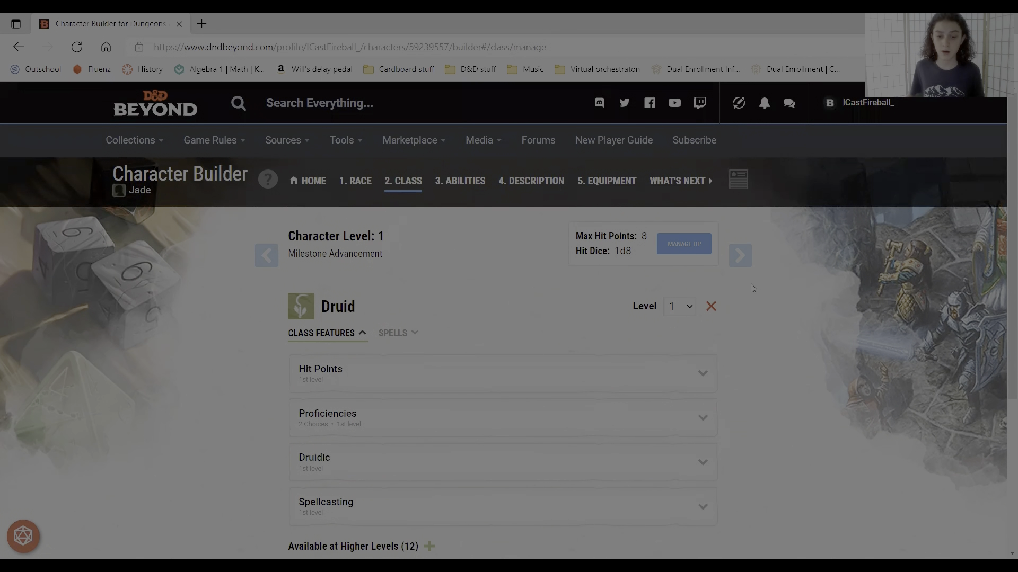
- Open the ability scores step and review the score calculation tables for all six abilities
{"action": "left_click", "coordinate": [739, 255]}
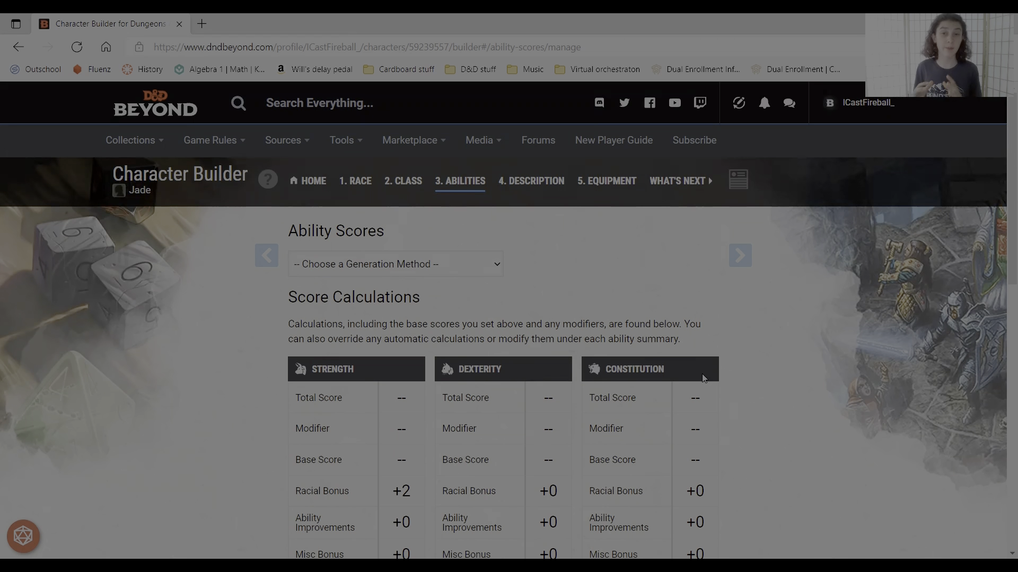
{"action": "scroll", "coordinate": [703, 378], "scroll_direction": "down", "scroll_amount": 7}
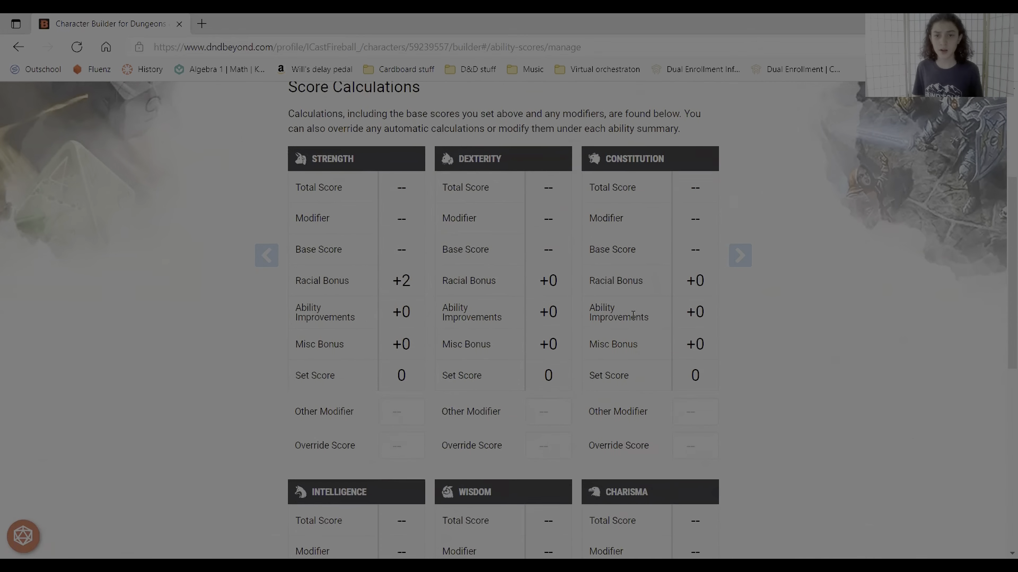
{"action": "scroll", "coordinate": [749, 438], "scroll_direction": "down", "scroll_amount": 3}
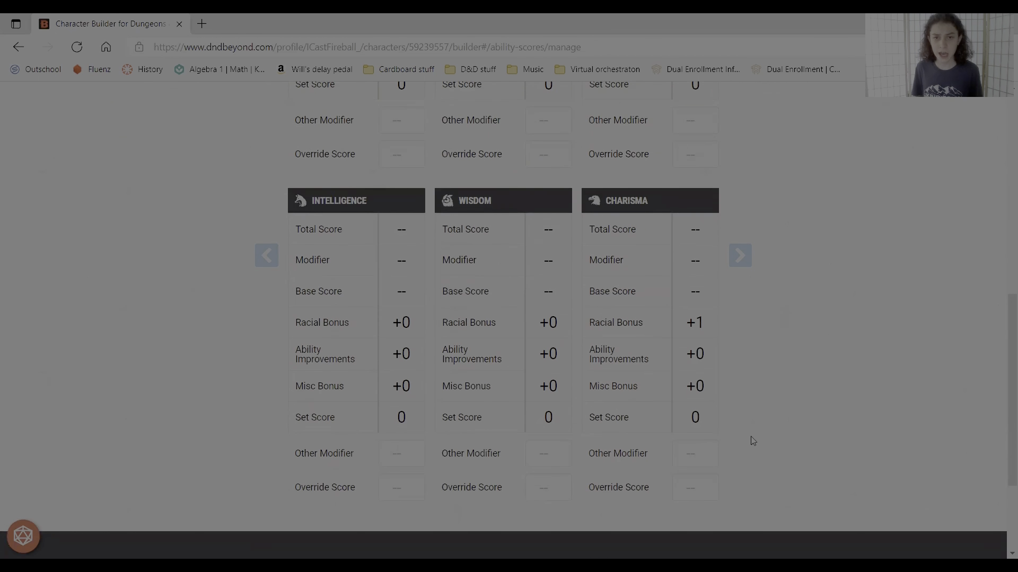
{"action": "scroll", "coordinate": [754, 440], "scroll_direction": "up", "scroll_amount": 10}
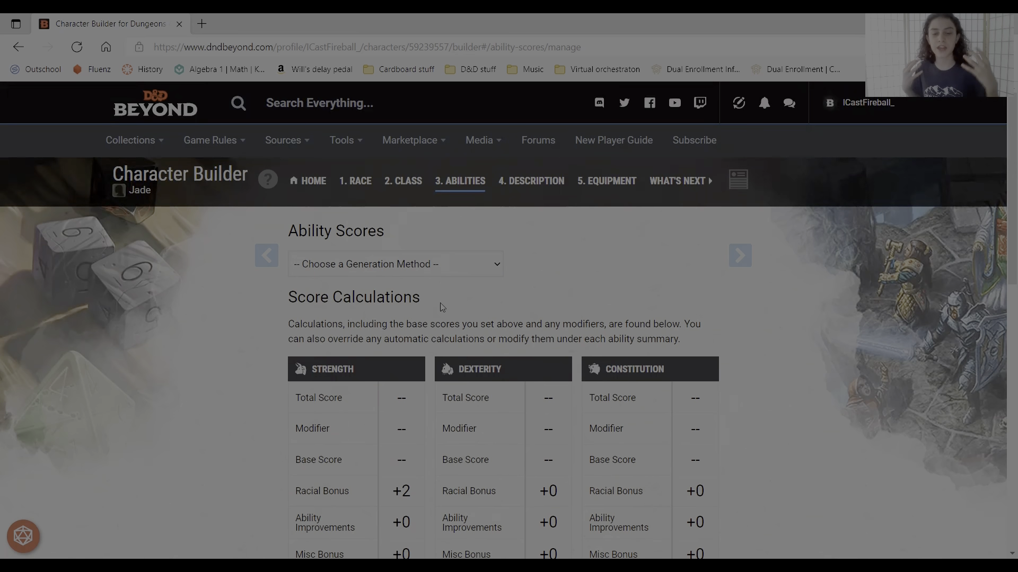
{"action": "scroll", "coordinate": [442, 307], "scroll_direction": "down", "scroll_amount": 6}
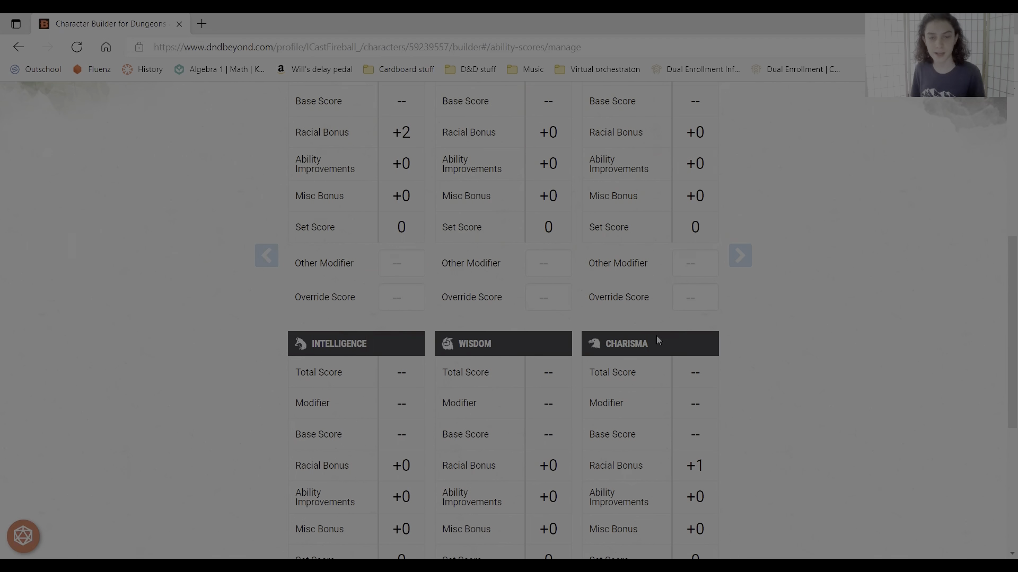
- Choose the Standard Array method and assign Strength 8, Dexterity 14, Constitution 13, Intelligence 12, Wisdom 15, Charisma 10
{"action": "scroll", "coordinate": [549, 263], "scroll_direction": "up", "scroll_amount": 7}
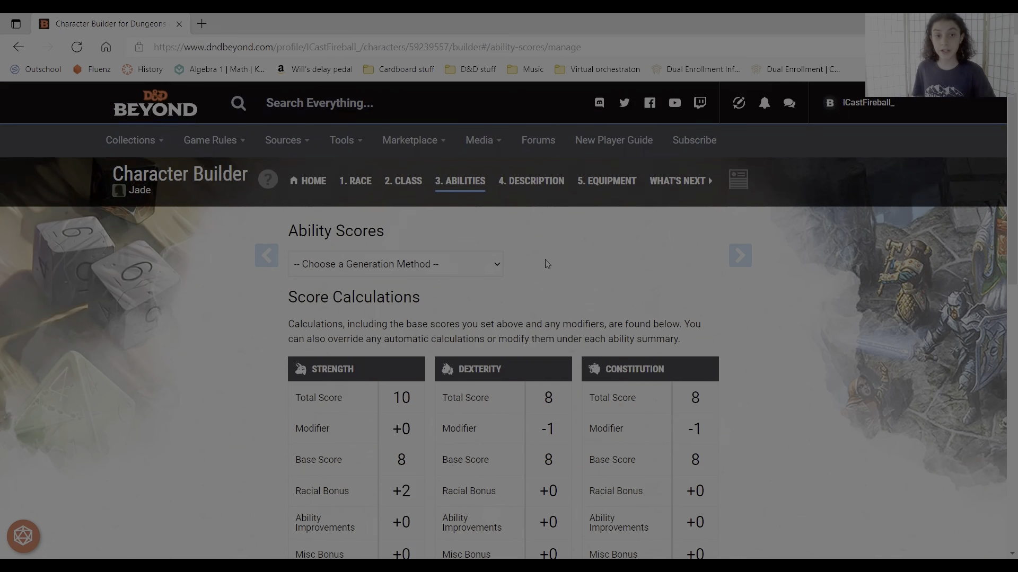
{"action": "left_click", "coordinate": [431, 265]}
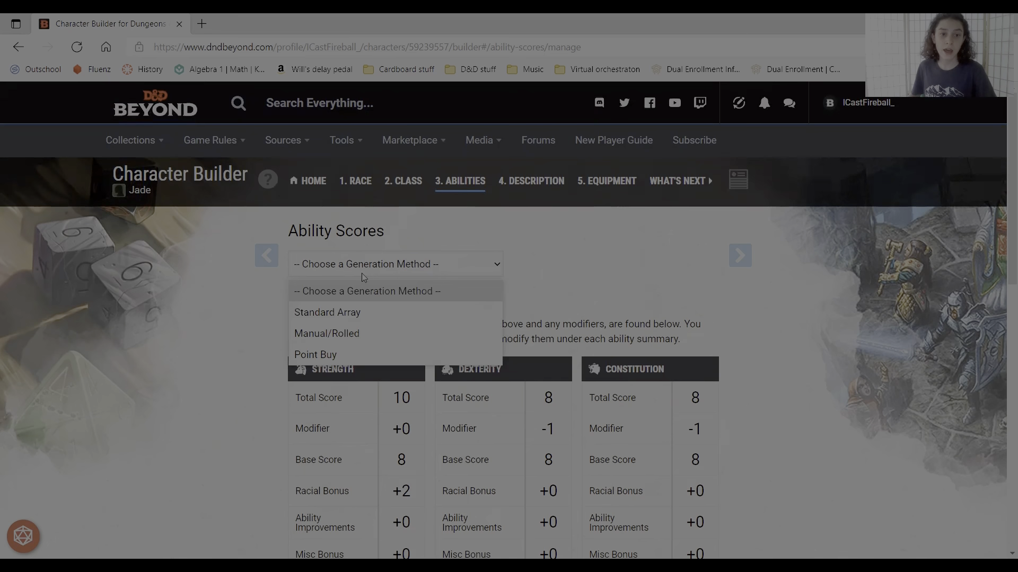
{"action": "left_click", "coordinate": [332, 313]}
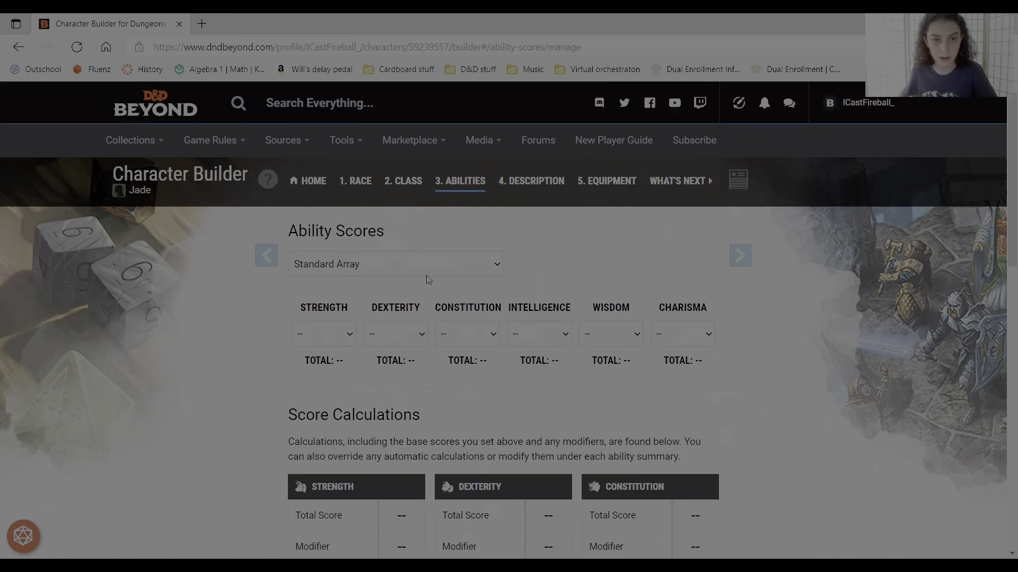
{"action": "left_click", "coordinate": [333, 343]}
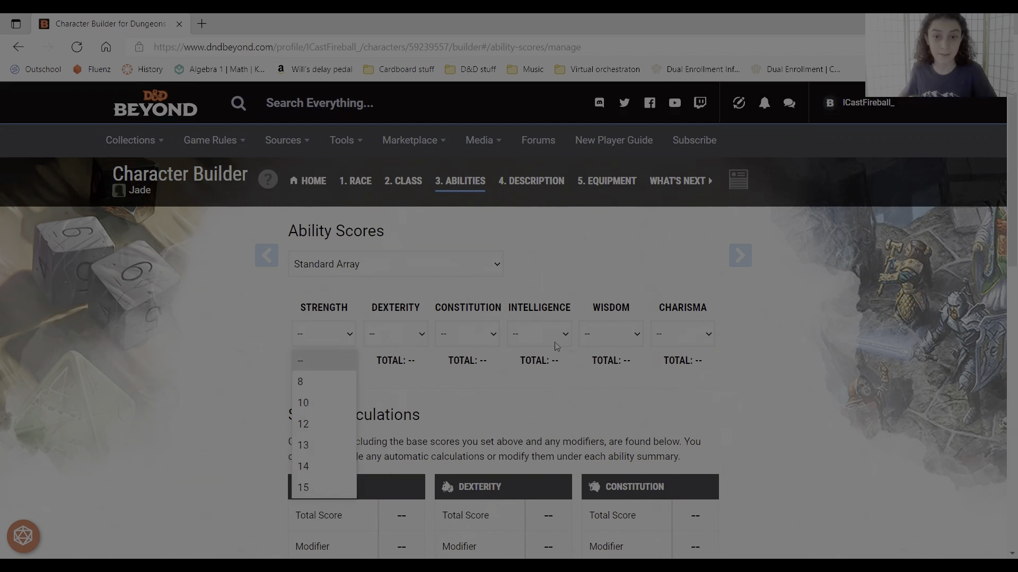
{"action": "left_click", "coordinate": [739, 339]}
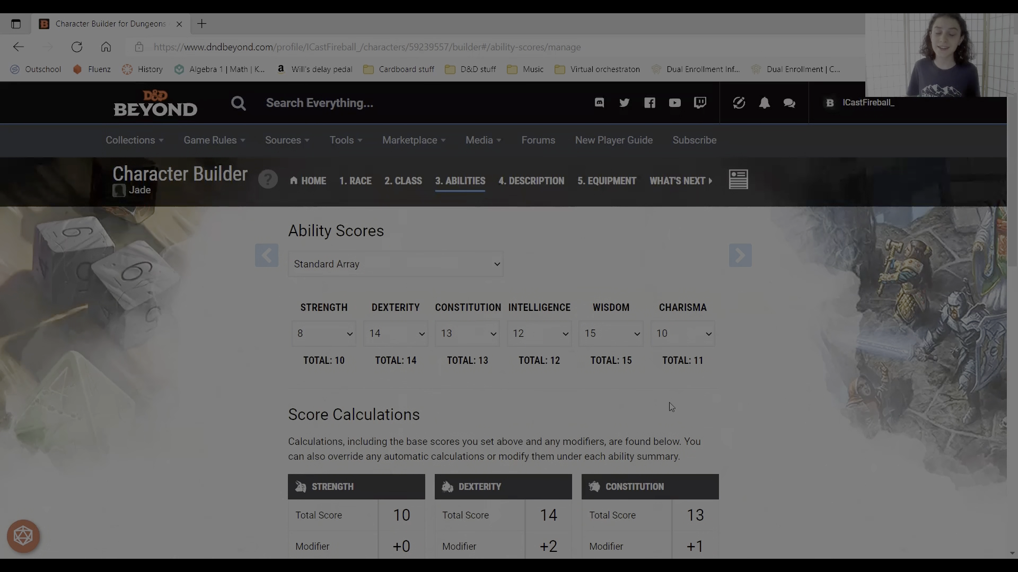
- Review the Strength racial bonus and totals in the score calculation tables
{"action": "scroll", "coordinate": [647, 421], "scroll_direction": "down", "scroll_amount": 3}
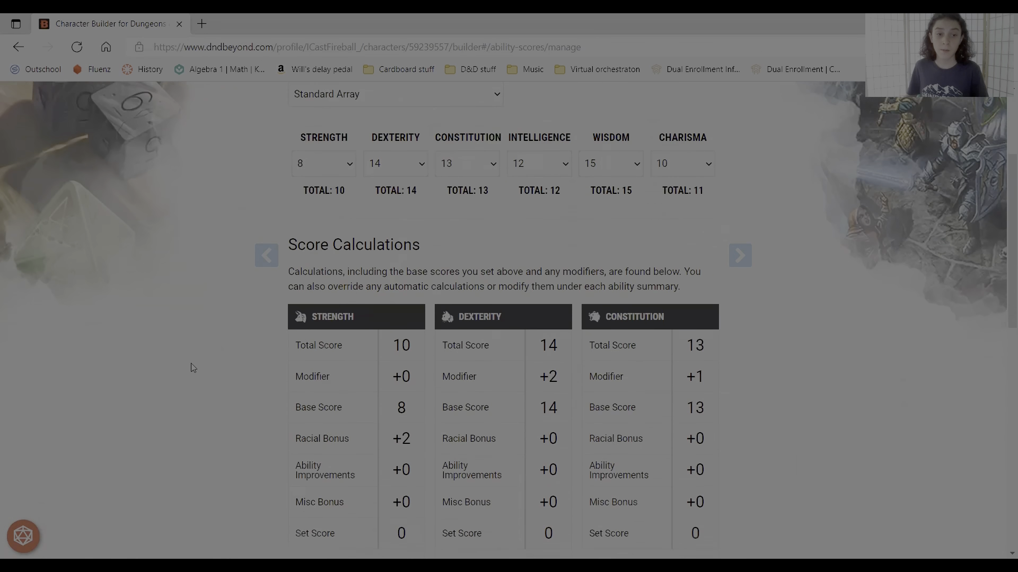
{"action": "scroll", "coordinate": [159, 379], "scroll_direction": "down", "scroll_amount": 2}
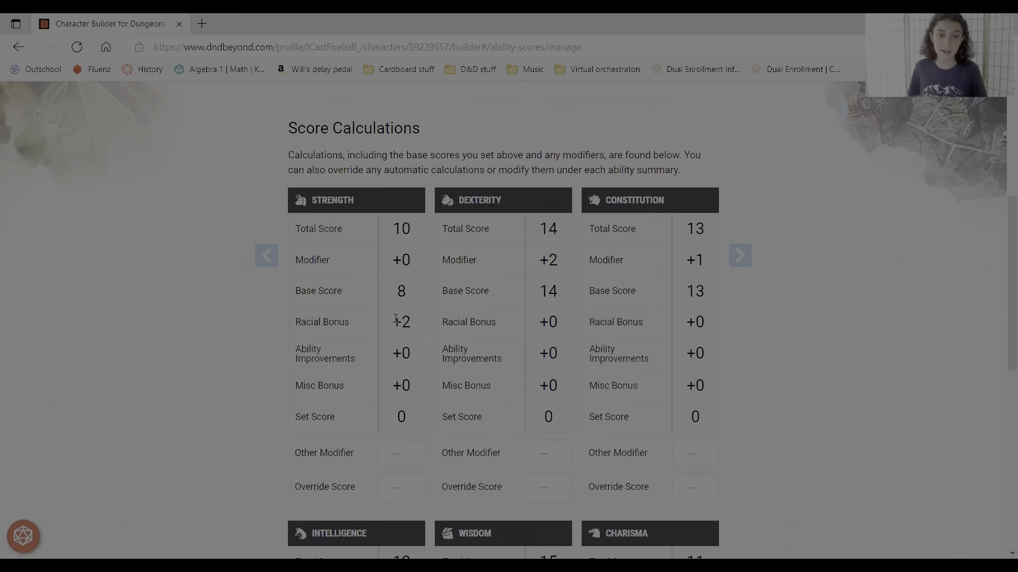
{"action": "left_click_drag", "start_coordinate": [394, 326], "coordinate": [416, 329]}
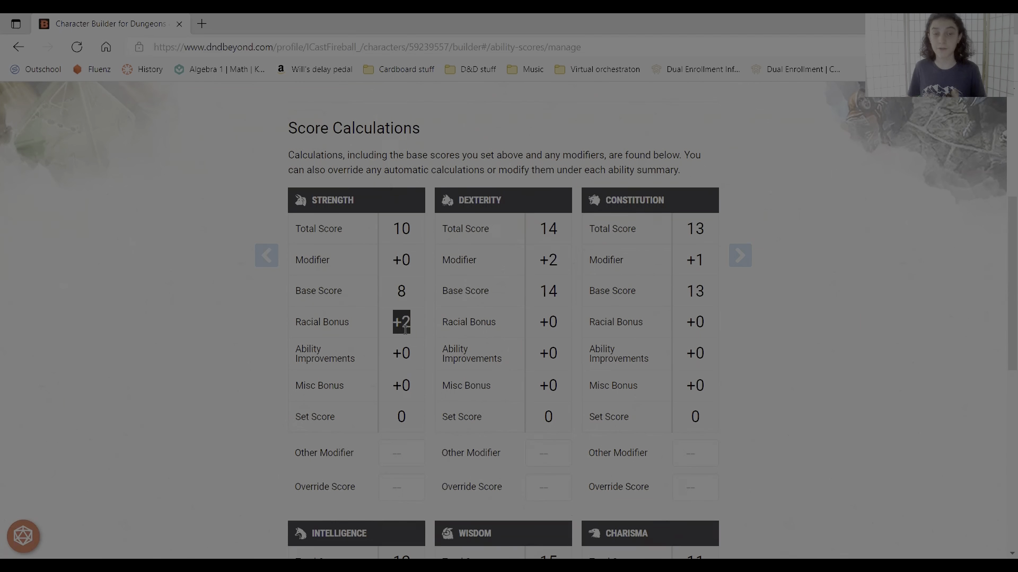
{"action": "left_click", "coordinate": [405, 330]}
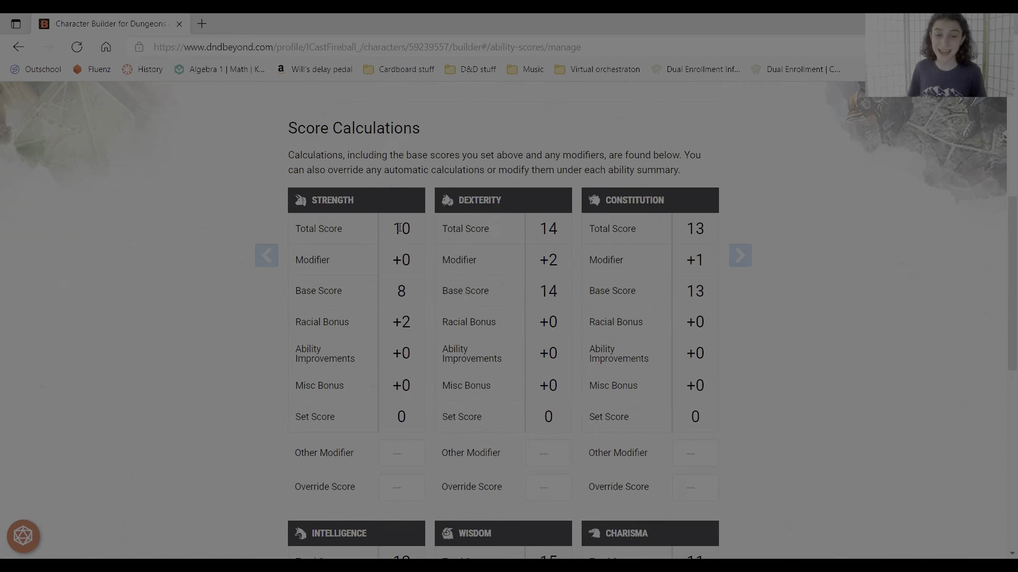
{"action": "scroll", "coordinate": [412, 239], "scroll_direction": "up", "scroll_amount": 5}
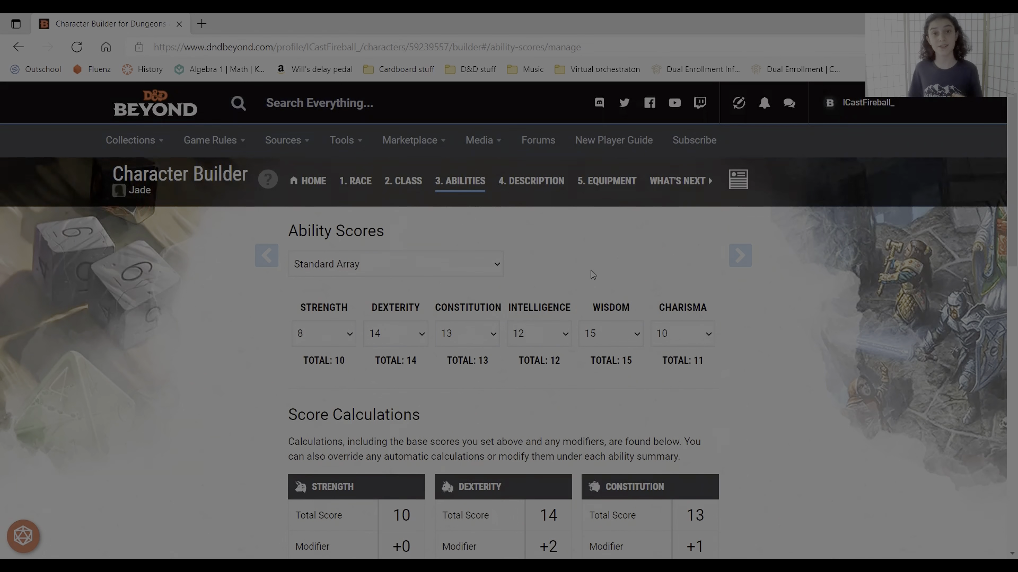
- Return to the class step and prepare Druidcraft, Produce Flame, Healing Word, Speak with Animals and Thunderwave as Druid spells
{"action": "left_click", "coordinate": [266, 256]}
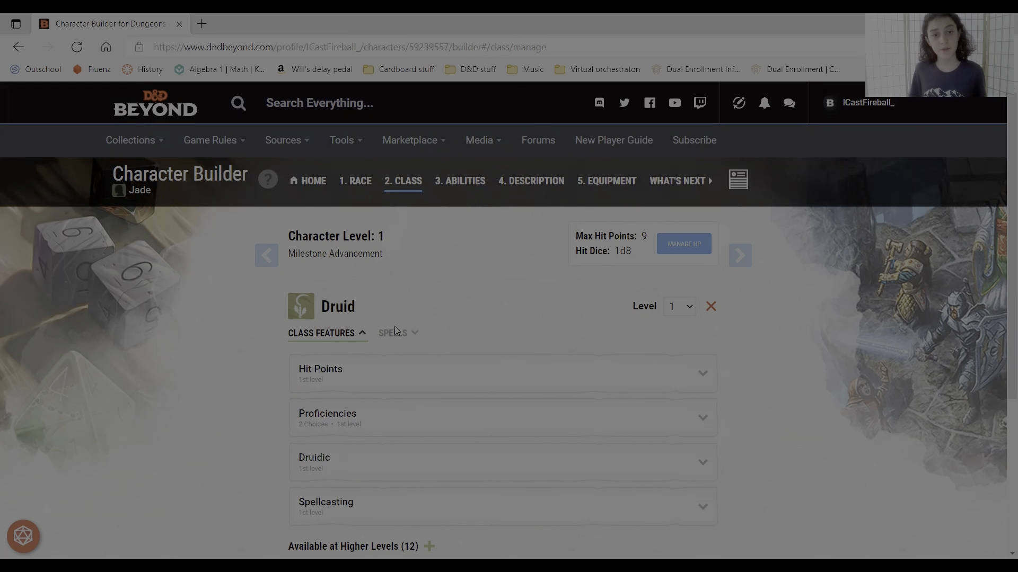
{"action": "left_click", "coordinate": [398, 340]}
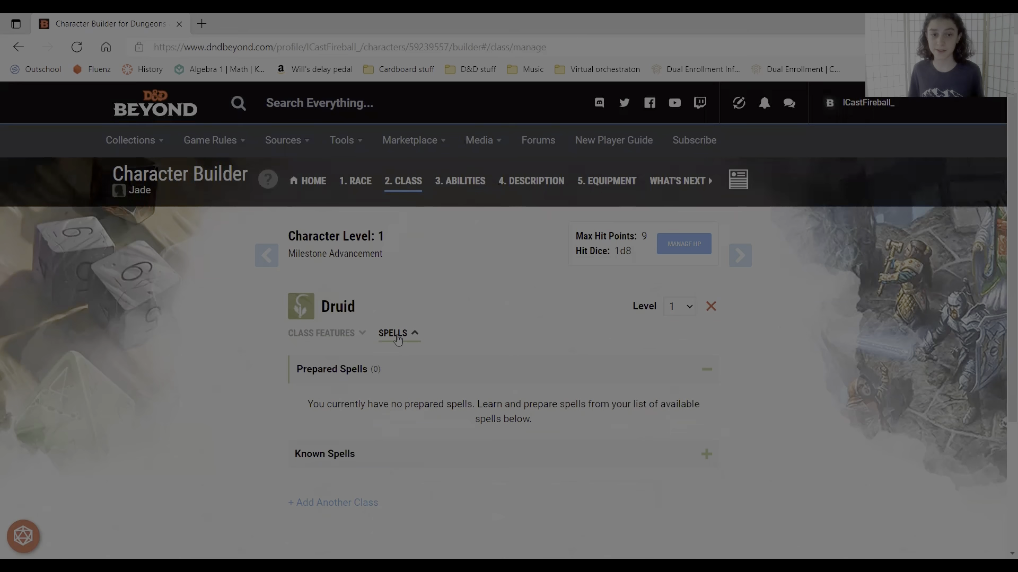
{"action": "left_click", "coordinate": [352, 454]}
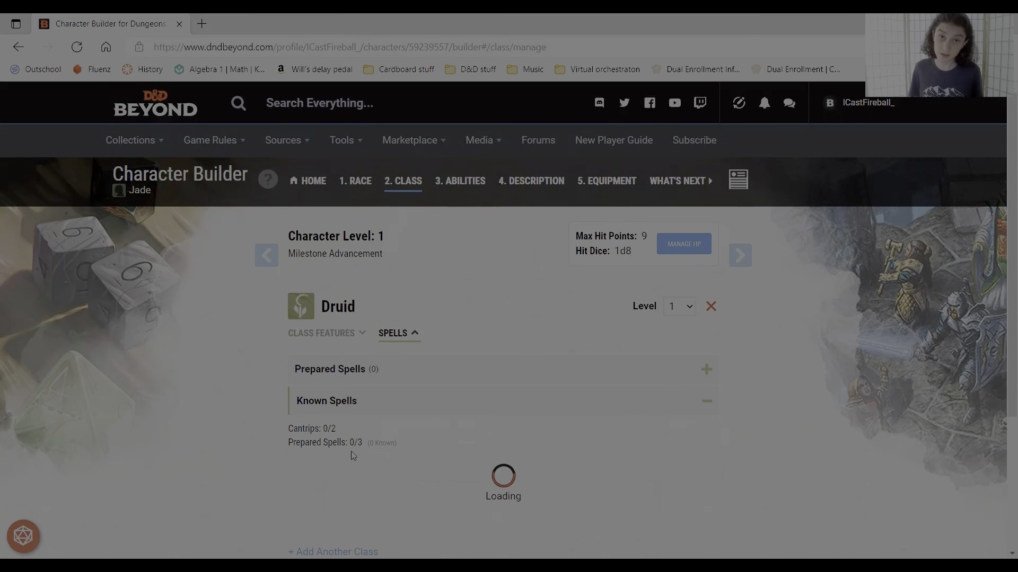
{"action": "scroll", "coordinate": [210, 310], "scroll_direction": "down", "scroll_amount": 3}
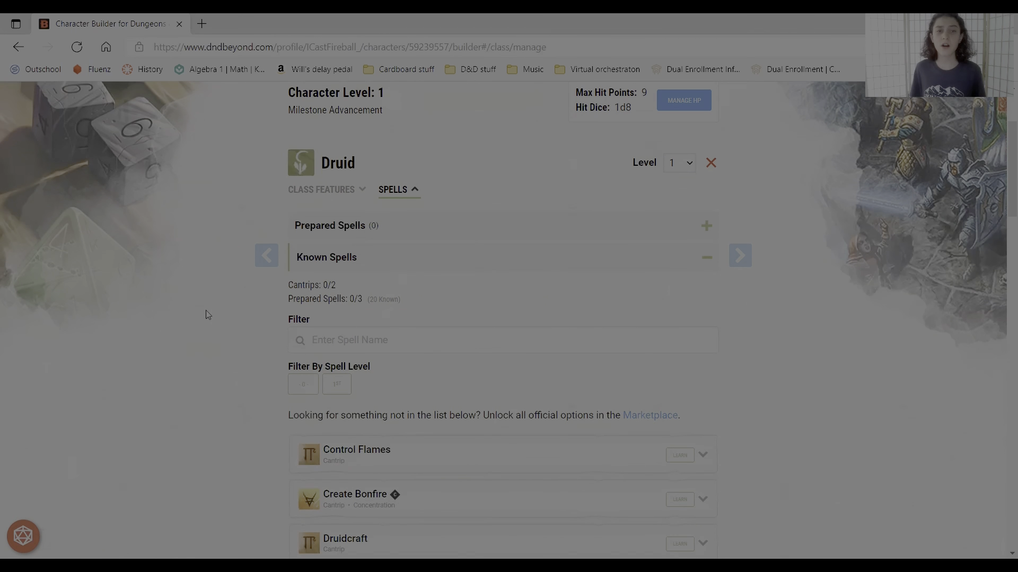
{"action": "scroll", "coordinate": [207, 314], "scroll_direction": "up", "scroll_amount": 1}
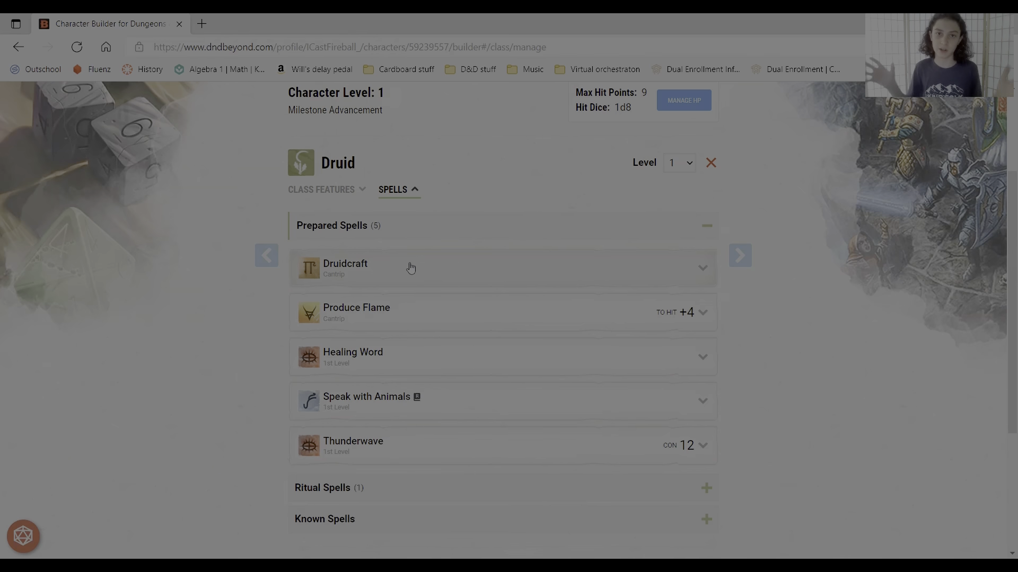
{"action": "scroll", "coordinate": [543, 198], "scroll_direction": "up", "scroll_amount": 3}
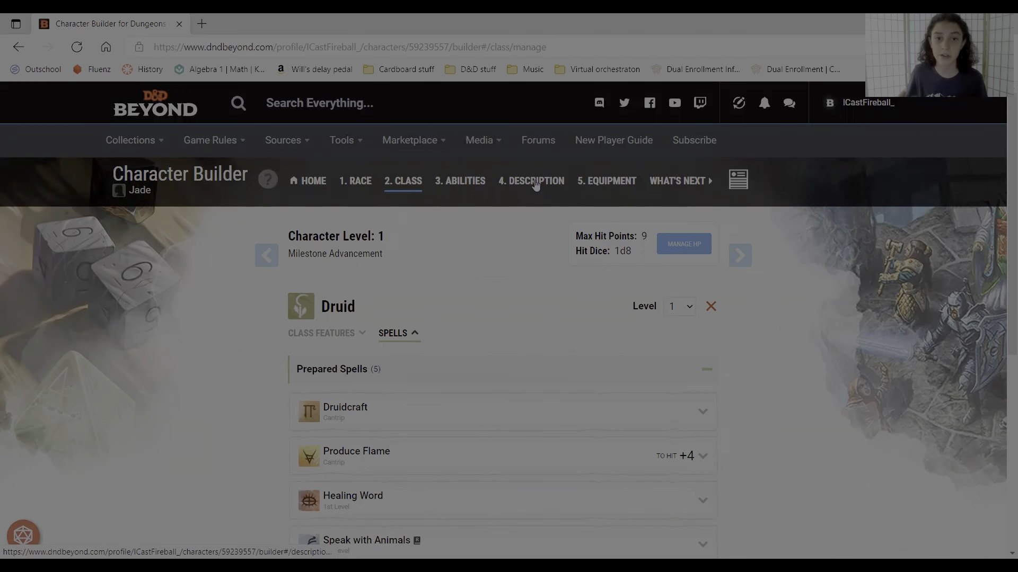
- Advance to the description step and choose Criminal / Spy as the character's background
{"action": "left_click", "coordinate": [744, 262]}
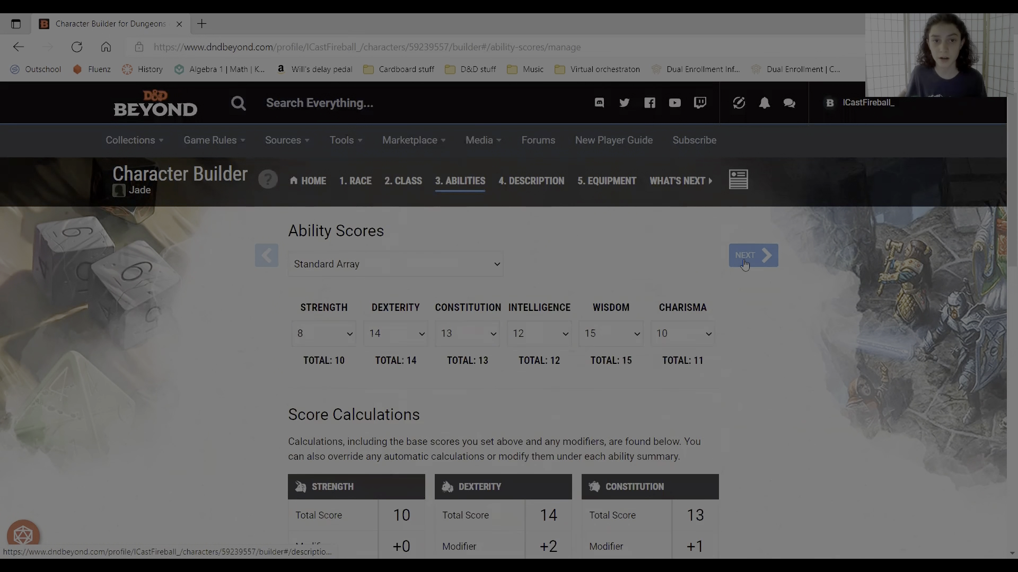
{"action": "left_click", "coordinate": [744, 263]}
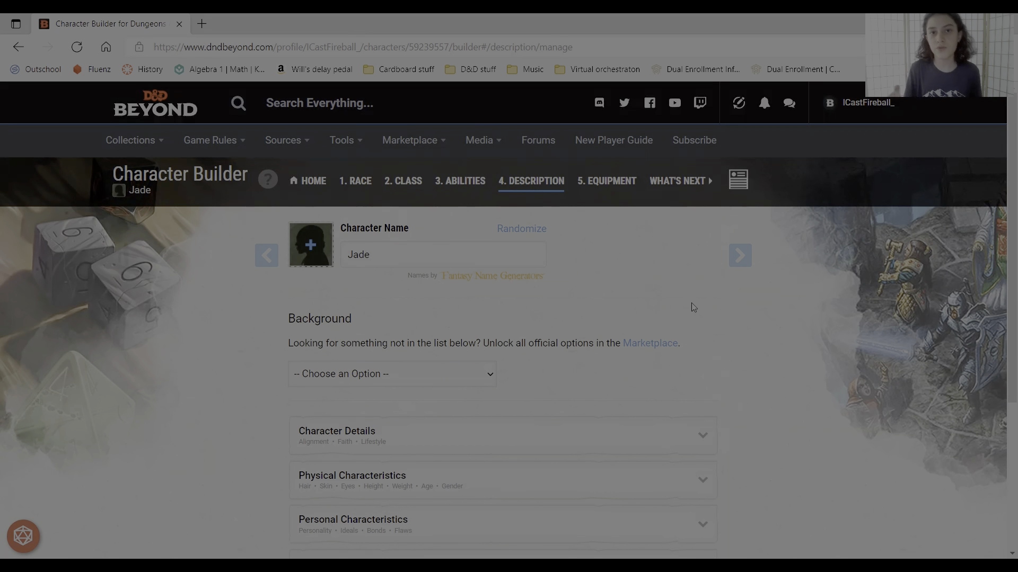
{"action": "scroll", "coordinate": [693, 308], "scroll_direction": "down", "scroll_amount": 2}
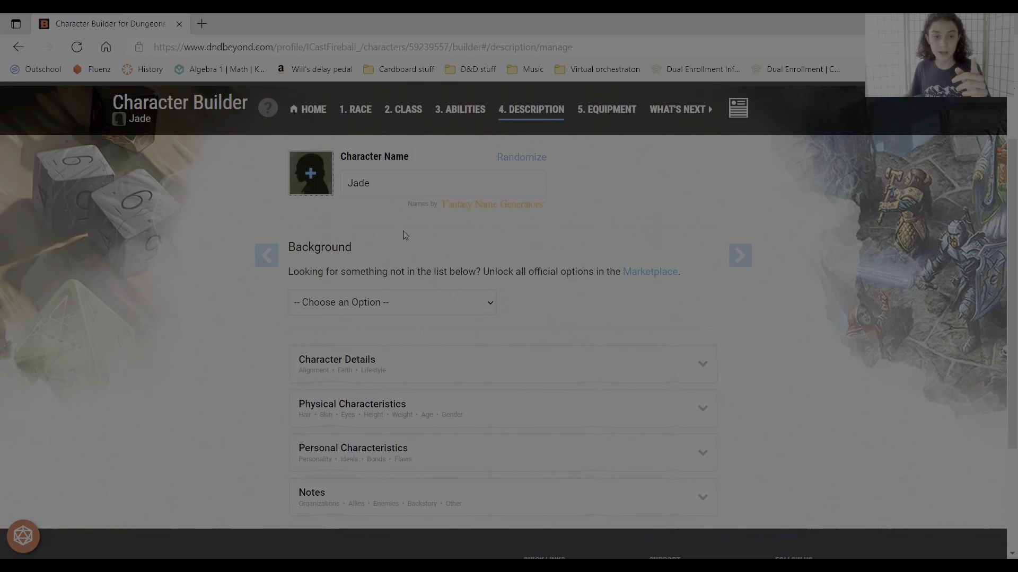
{"action": "left_click", "coordinate": [354, 307]}
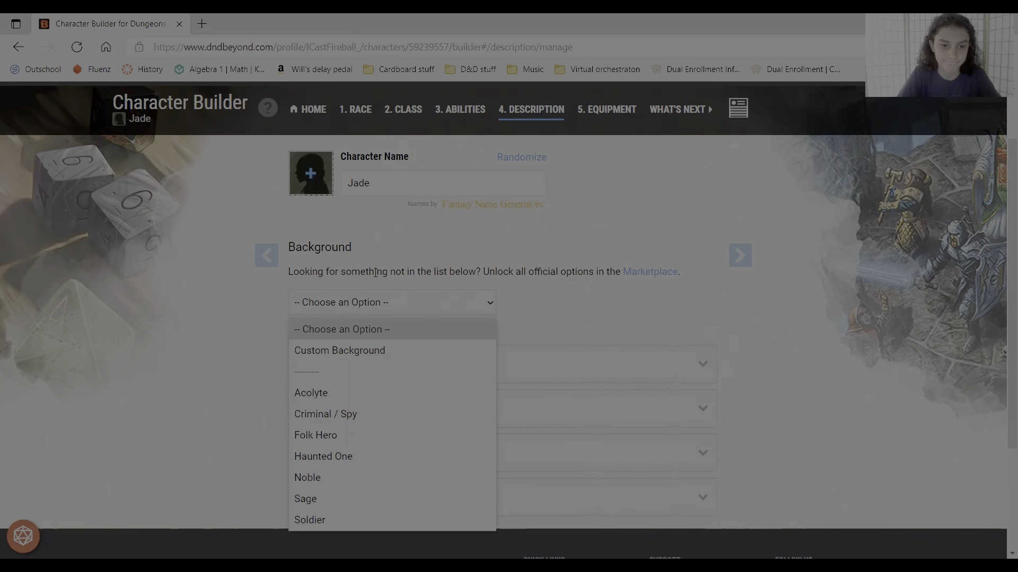
{"action": "left_click", "coordinate": [363, 413]}
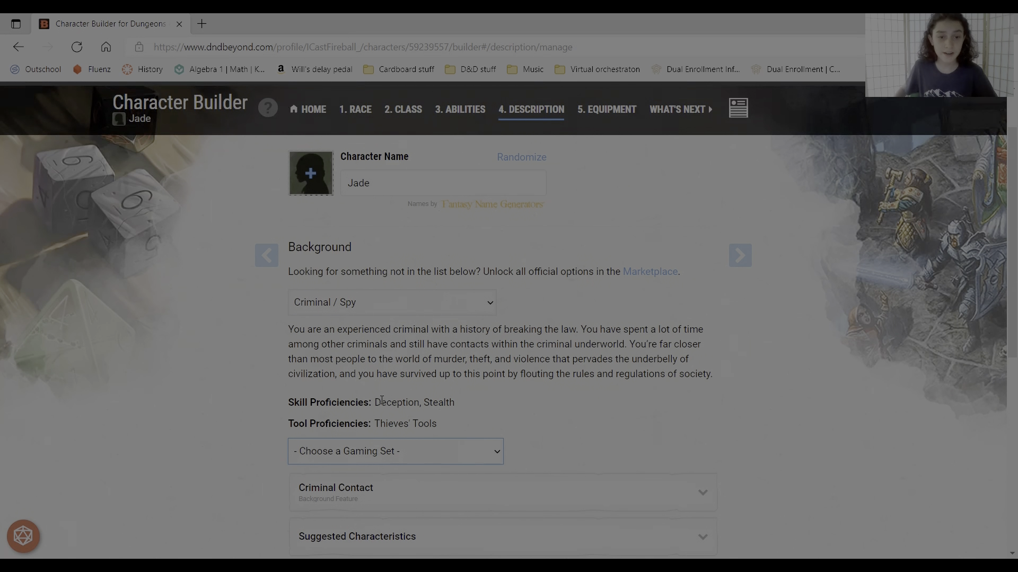
- Choose Dragonchess Set as the background's gaming set proficiency
{"action": "left_click_drag", "start_coordinate": [377, 402], "coordinate": [456, 405]}
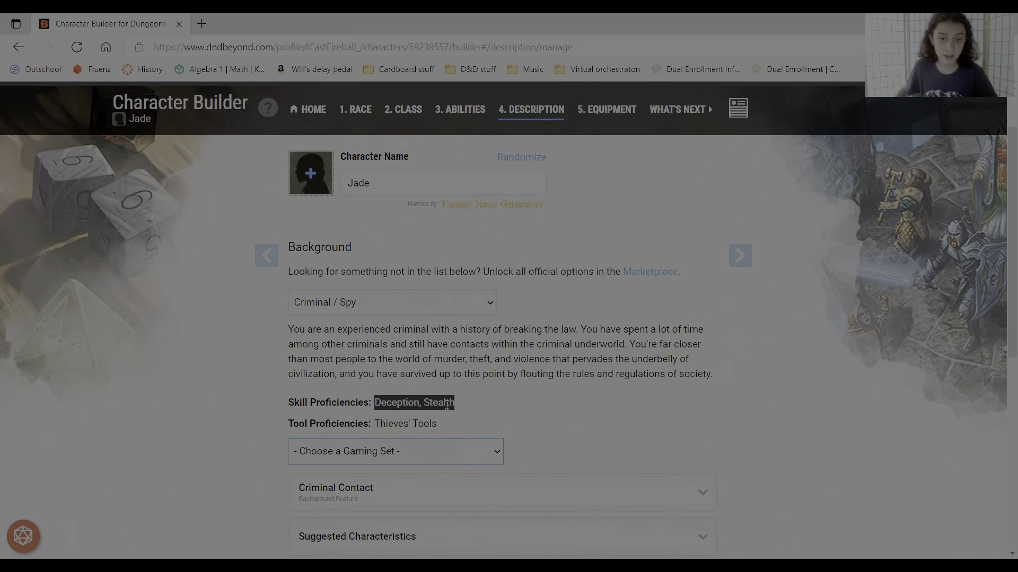
{"action": "left_click", "coordinate": [446, 405]}
{"action": "left_click_drag", "start_coordinate": [374, 424], "coordinate": [437, 424]}
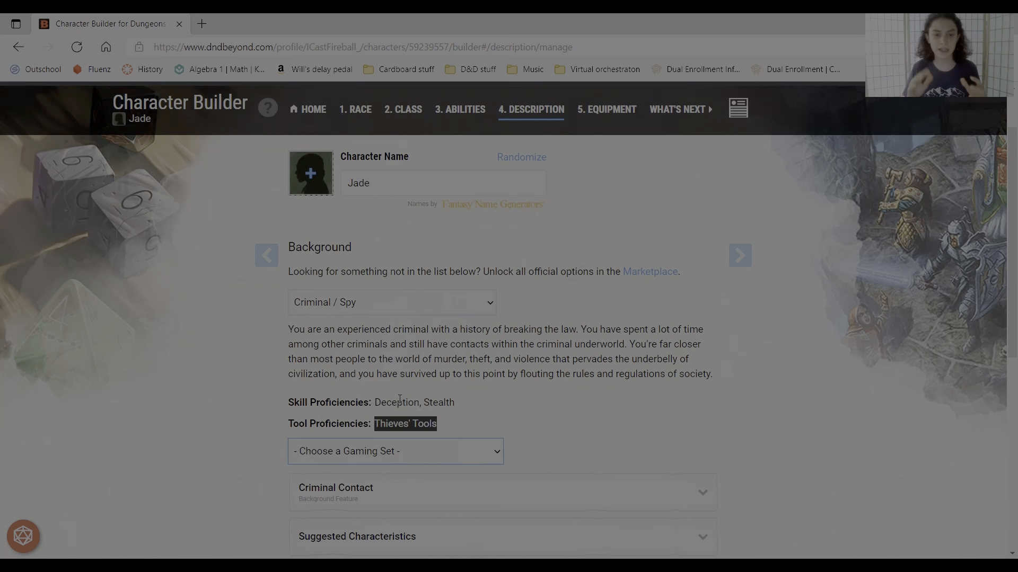
{"action": "left_click", "coordinate": [406, 425]}
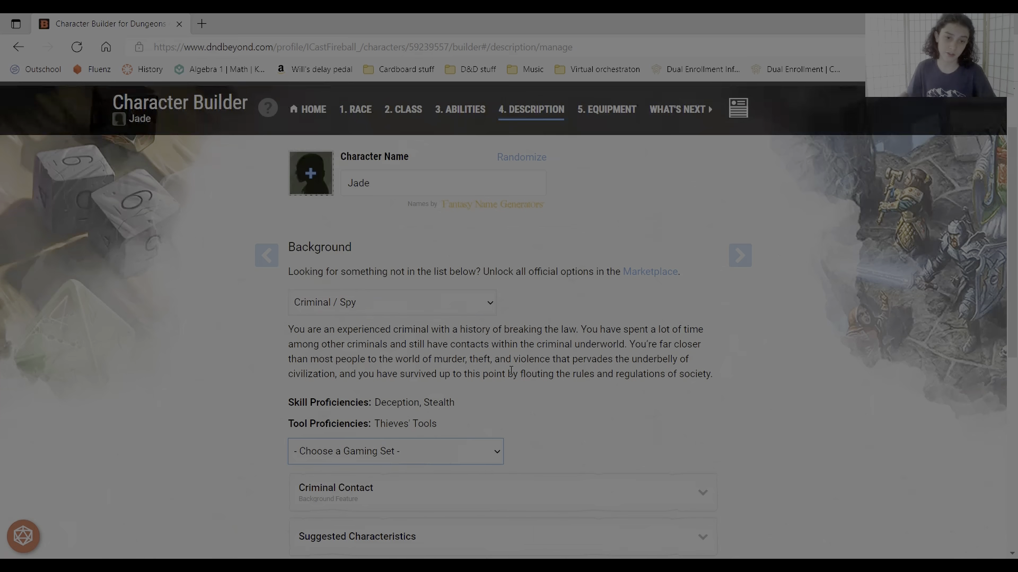
{"action": "left_click", "coordinate": [499, 448]}
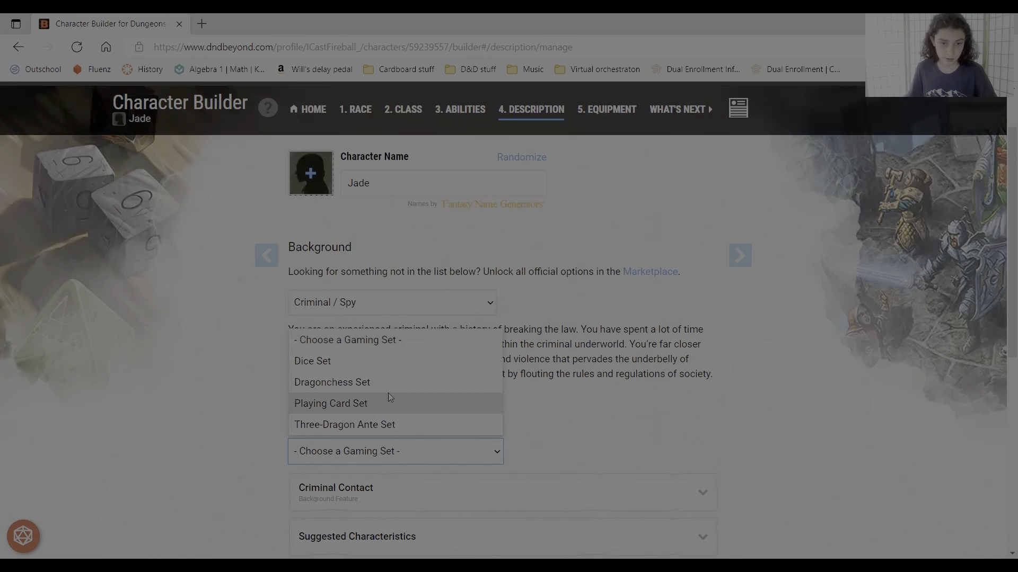
{"action": "left_click", "coordinate": [388, 393]}
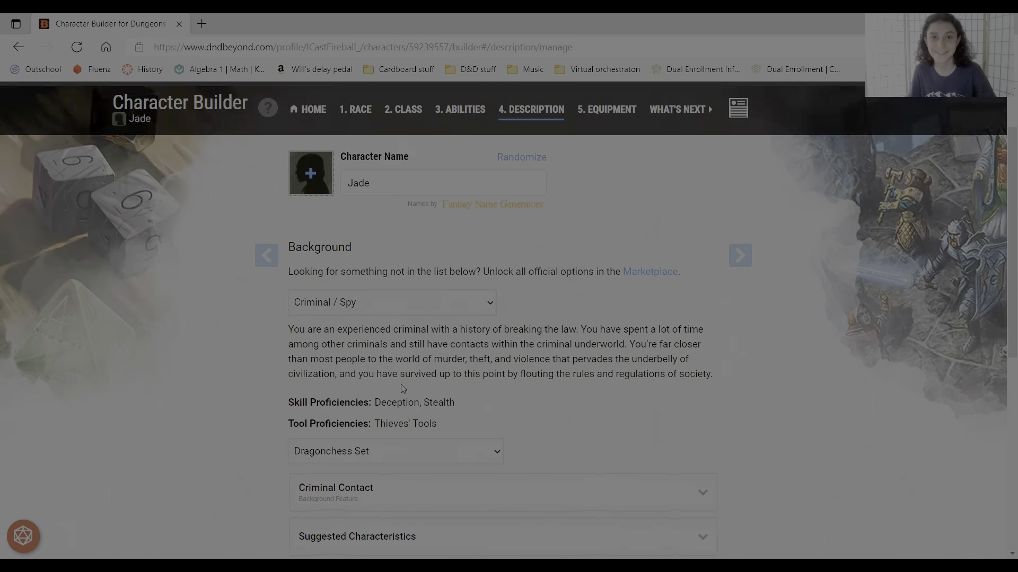
- Advance to the equipment step and choose starting equipment instead of gold
{"action": "scroll", "coordinate": [518, 295], "scroll_direction": "down", "scroll_amount": 7}
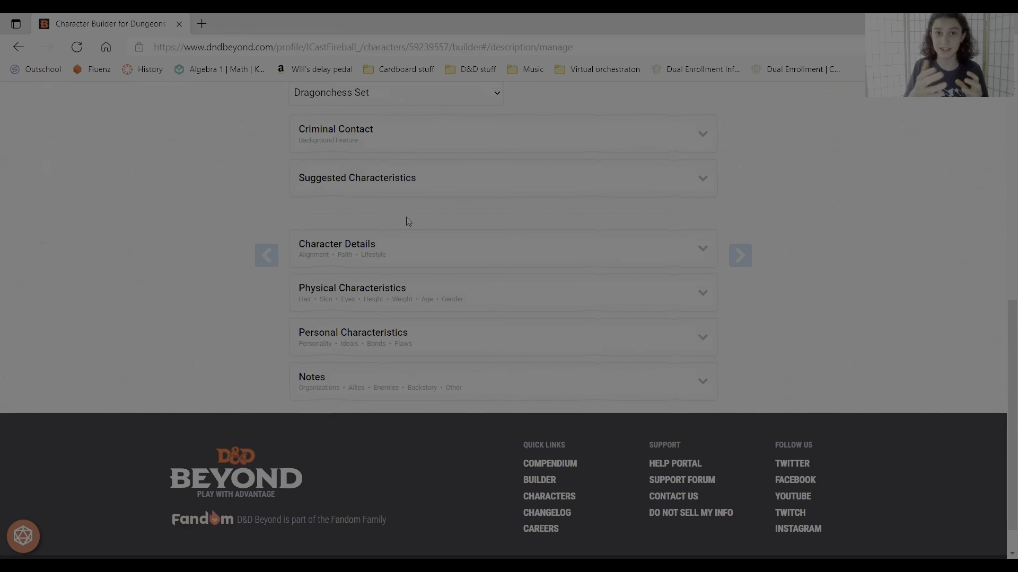
{"action": "scroll", "coordinate": [598, 257], "scroll_direction": "up", "scroll_amount": 8}
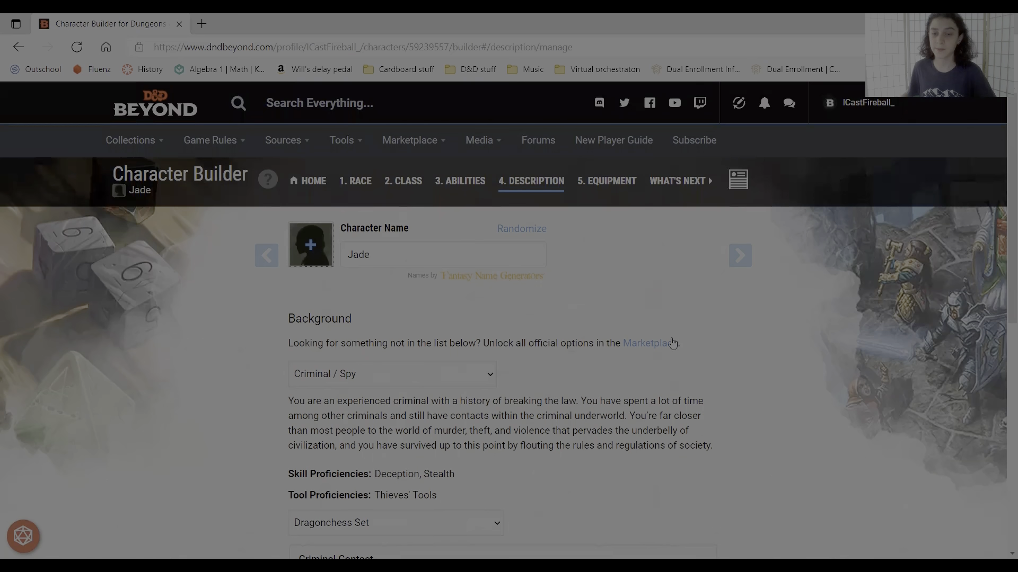
{"action": "left_click", "coordinate": [749, 256]}
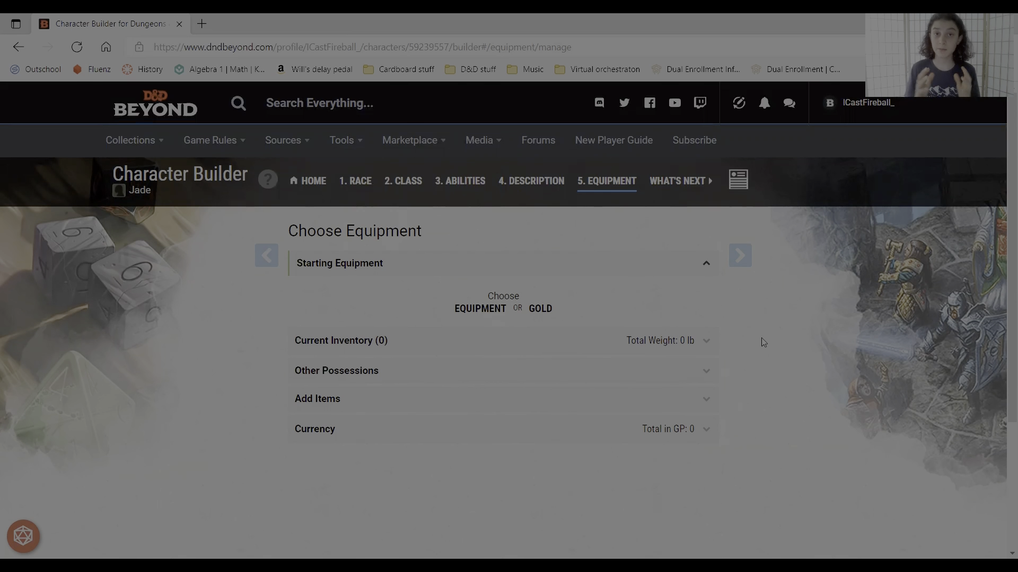
{"action": "left_click", "coordinate": [479, 310]}
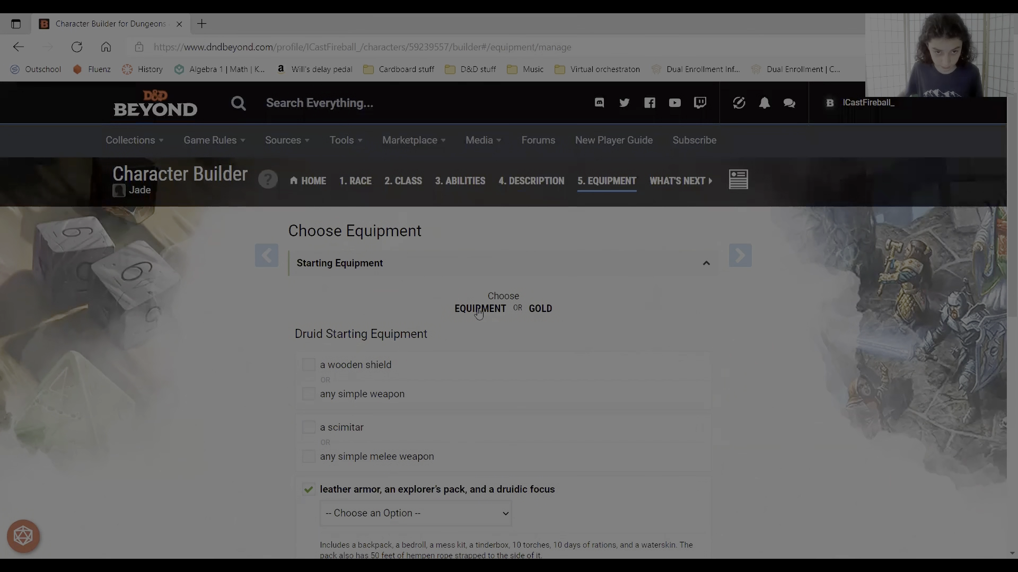
{"action": "scroll", "coordinate": [318, 295], "scroll_direction": "down", "scroll_amount": 1}
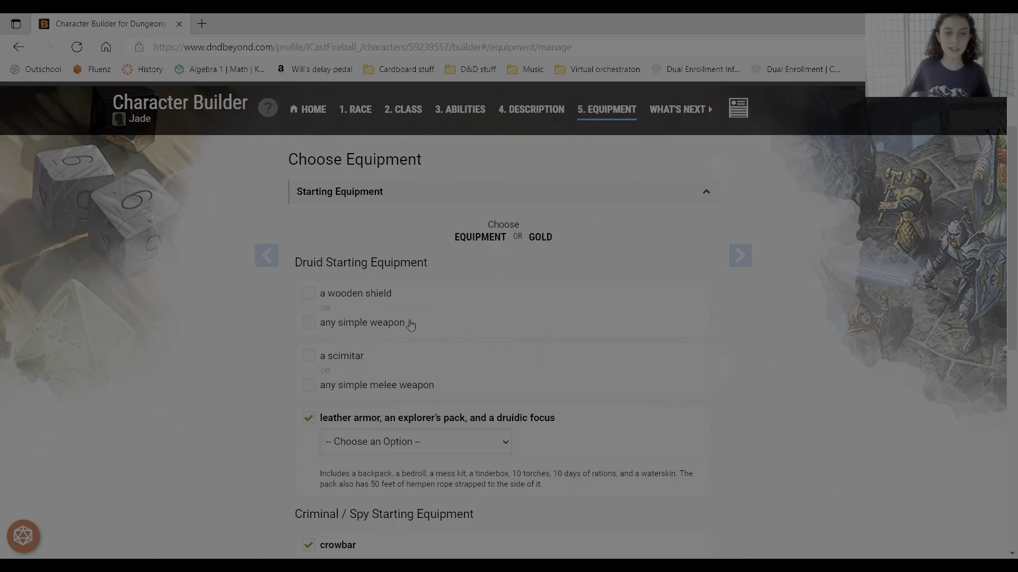
- Select a wooden shield, a scimitar and a Wooden Staff as druidic focus for the Druid starting equipment
{"action": "left_click", "coordinate": [398, 295]}
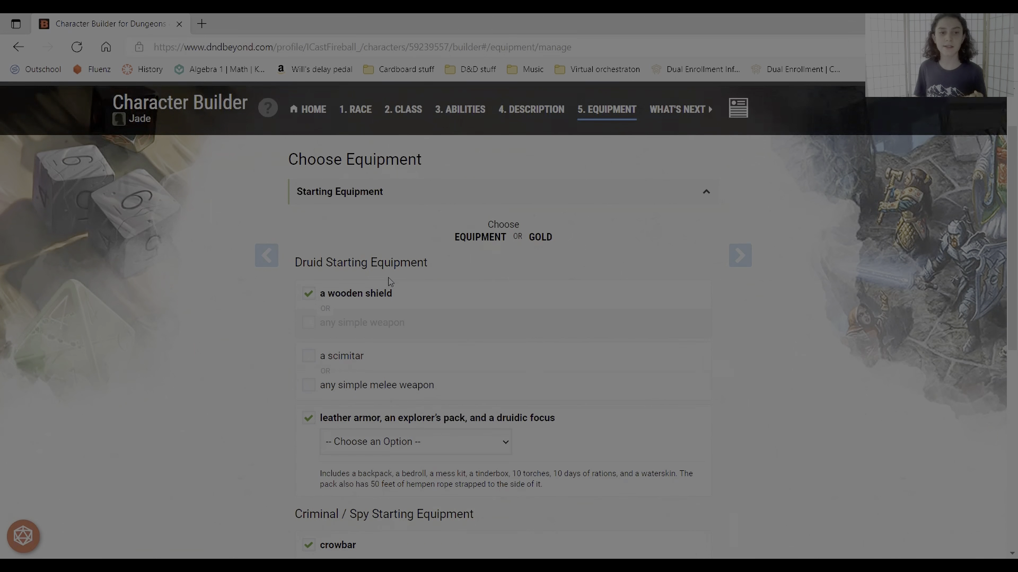
{"action": "left_click", "coordinate": [357, 365]}
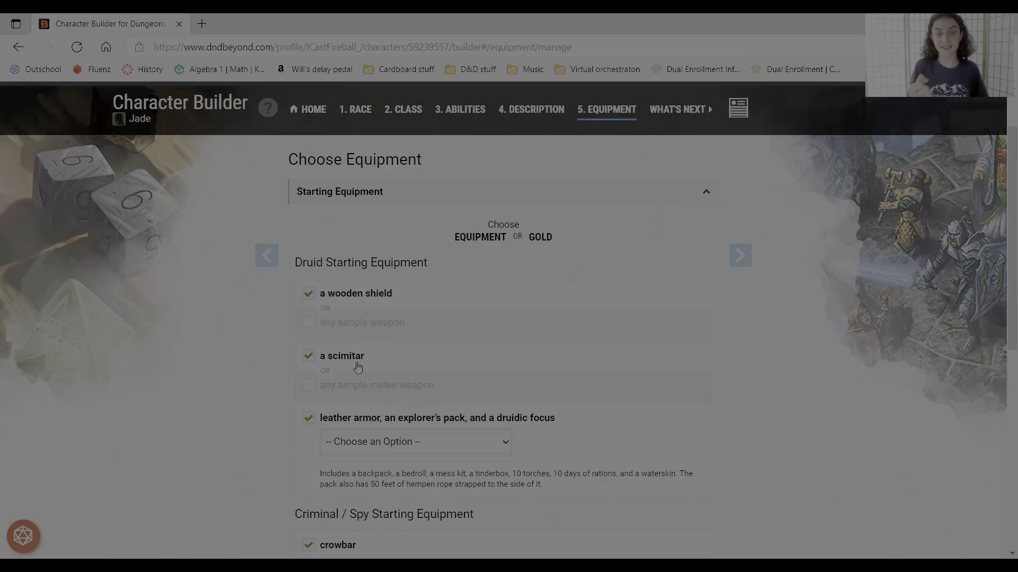
{"action": "left_click", "coordinate": [480, 447]}
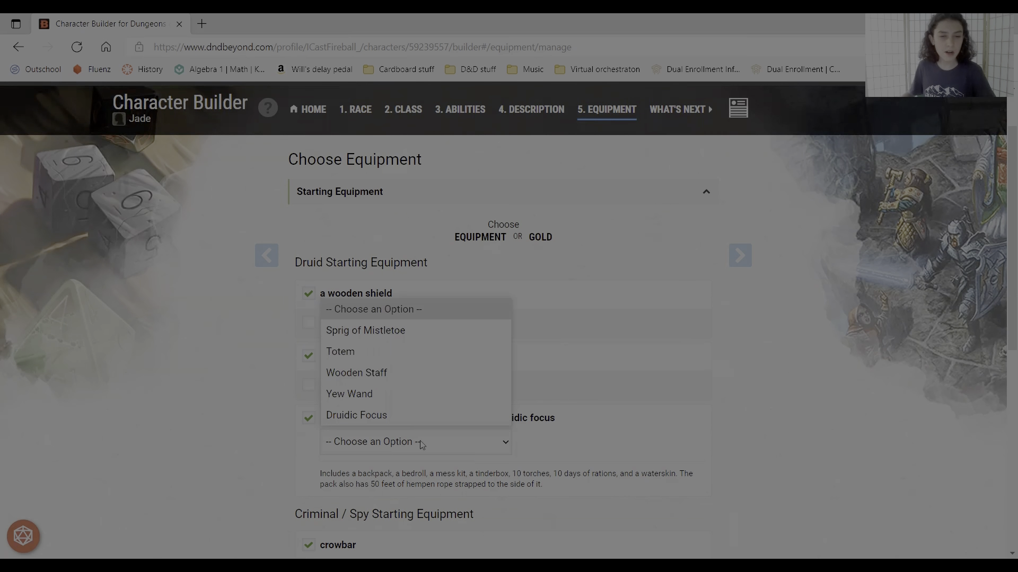
{"action": "left_click", "coordinate": [372, 374]}
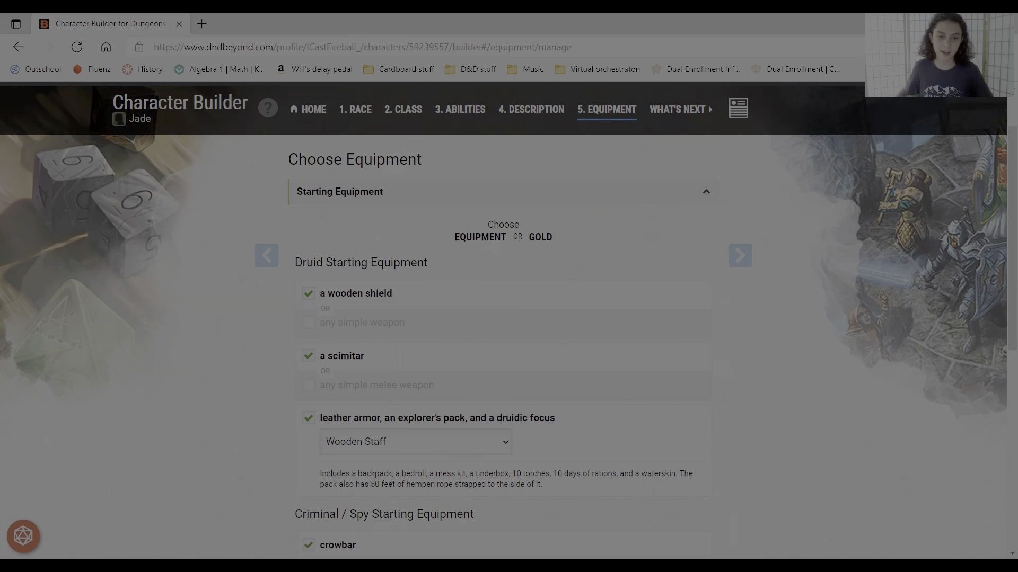
{"action": "left_click", "coordinate": [339, 440]}
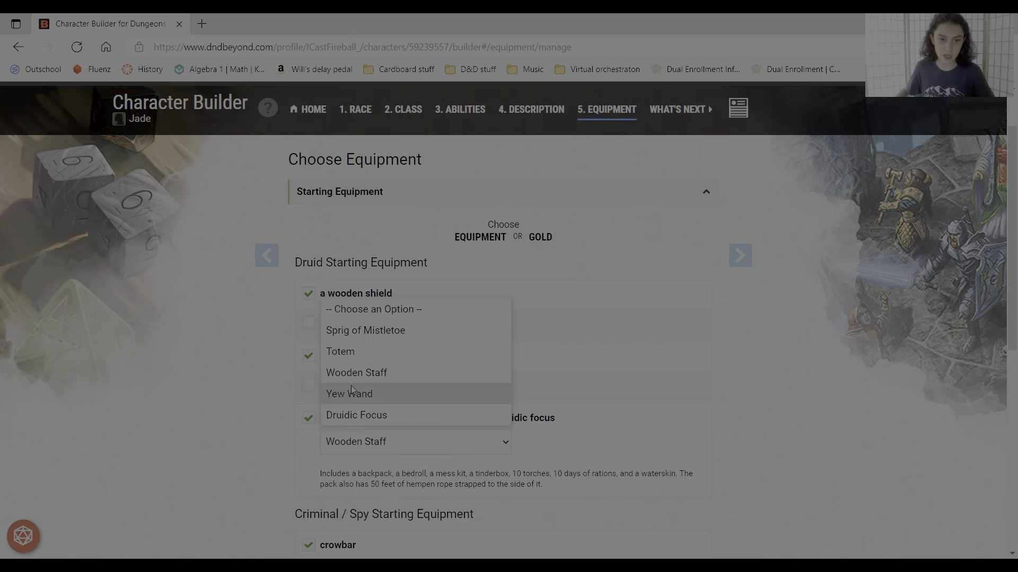
{"action": "left_click", "coordinate": [348, 395]}
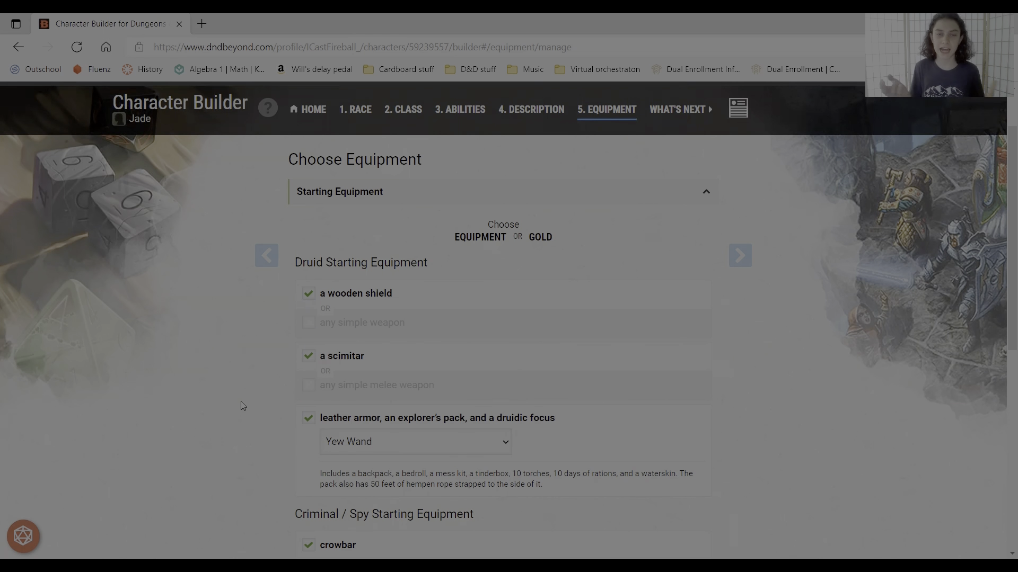
{"action": "left_click", "coordinate": [402, 444]}
{"action": "left_click", "coordinate": [356, 373]}
- Add the selected Druid and Criminal / Spy starting equipment to the inventory
{"action": "scroll", "coordinate": [434, 388], "scroll_direction": "down", "scroll_amount": 3}
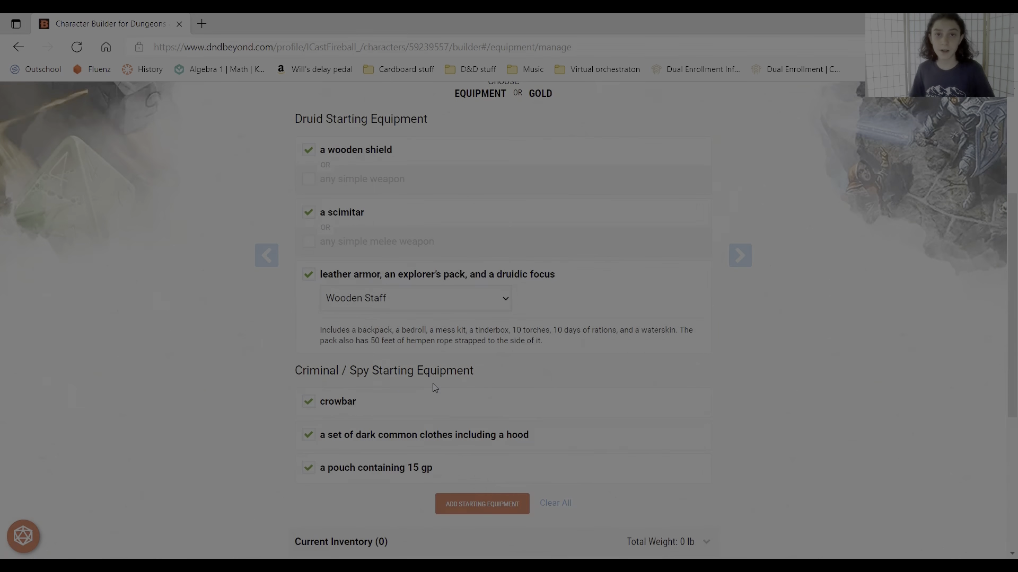
{"action": "left_click", "coordinate": [479, 504]}
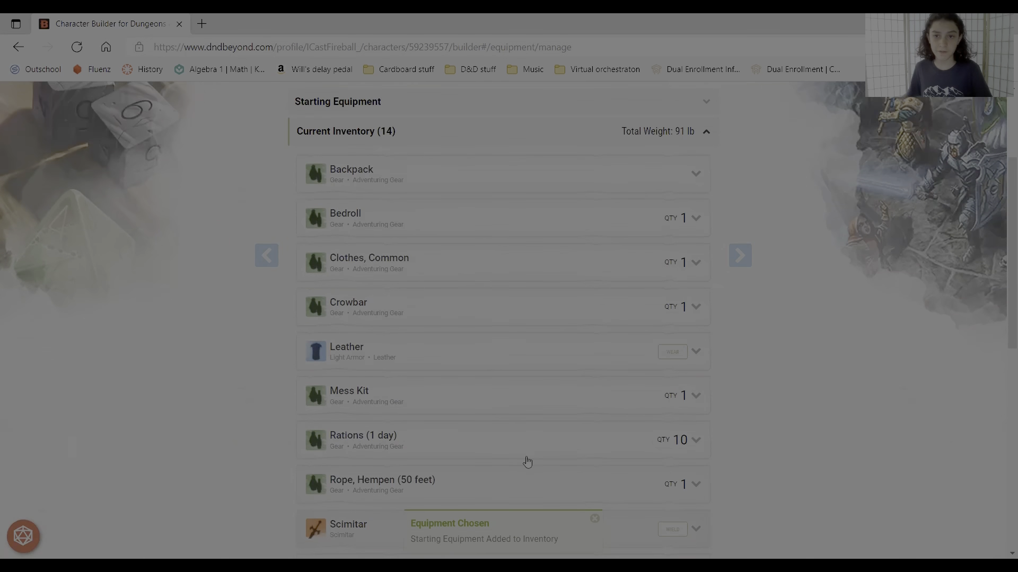
- Equip the leather armor, scimitar and shield in the current inventory
{"action": "scroll", "coordinate": [570, 252], "scroll_direction": "down", "scroll_amount": 1}
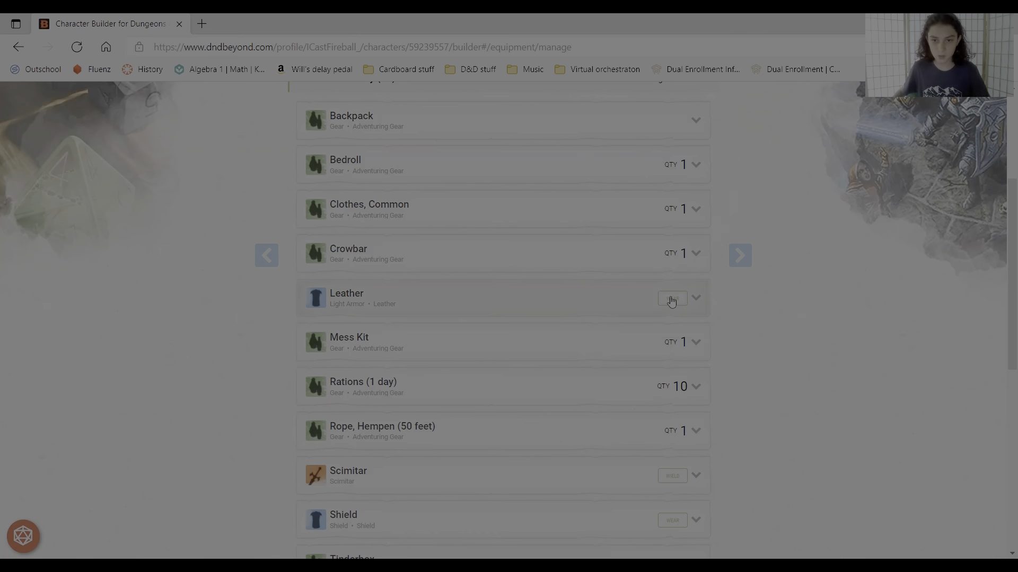
{"action": "scroll", "coordinate": [672, 301], "scroll_direction": "down", "scroll_amount": 1}
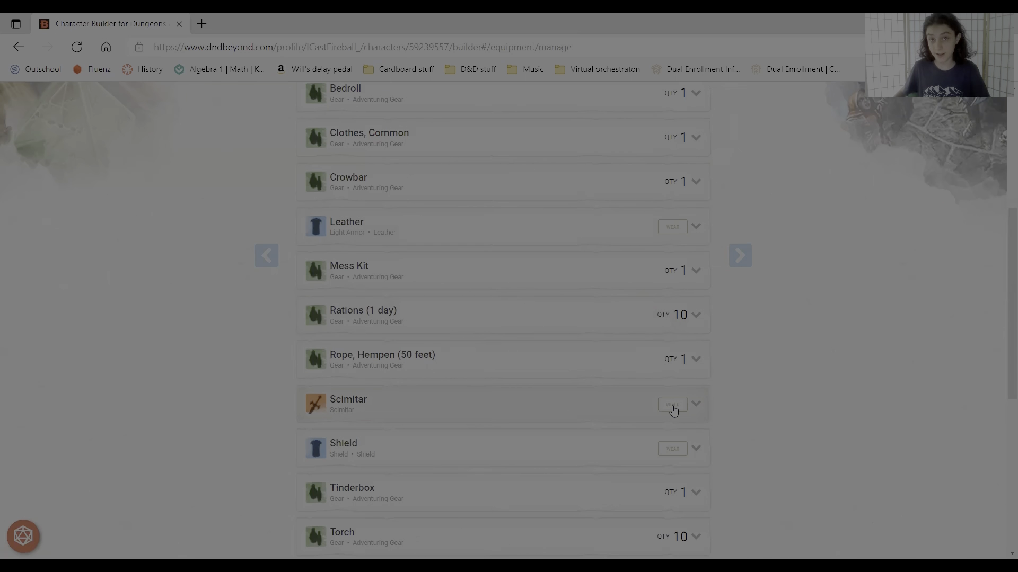
{"action": "left_click", "coordinate": [671, 228]}
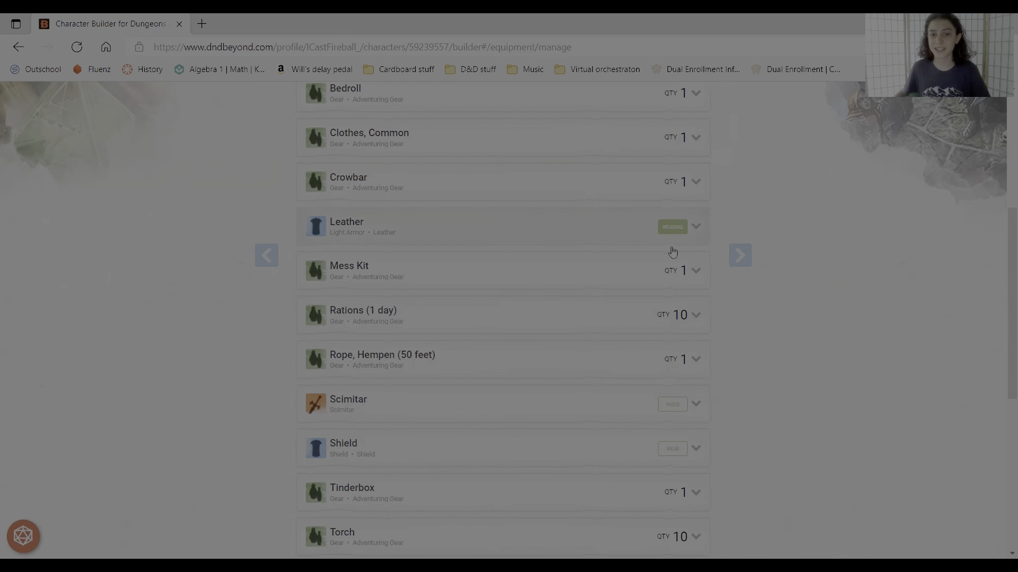
{"action": "left_click", "coordinate": [673, 405]}
{"action": "left_click", "coordinate": [673, 449]}
- Advance to the What's Next step and open the character sheet
{"action": "scroll", "coordinate": [655, 386], "scroll_direction": "up", "scroll_amount": 1}
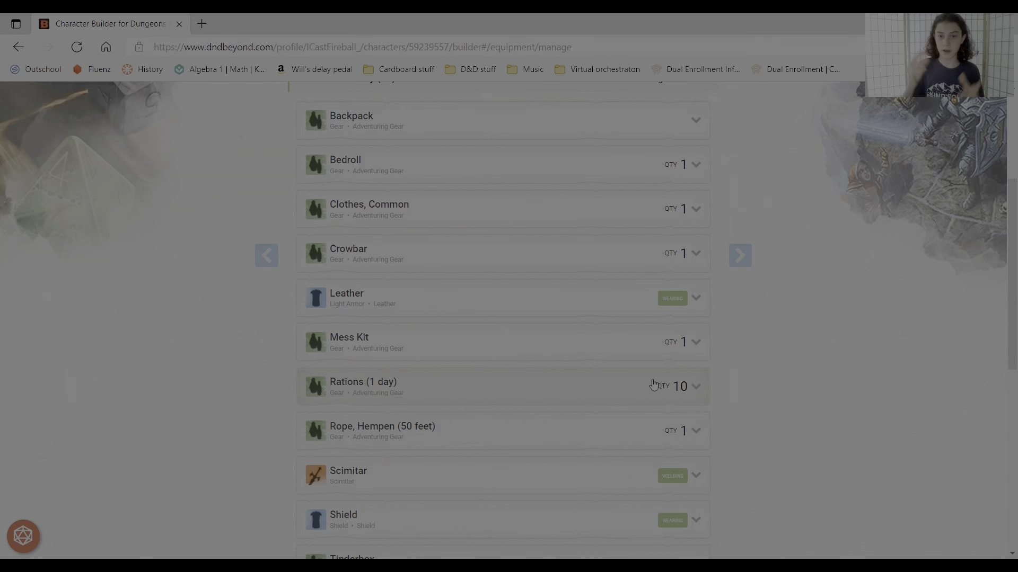
{"action": "scroll", "coordinate": [478, 245], "scroll_direction": "up", "scroll_amount": 4}
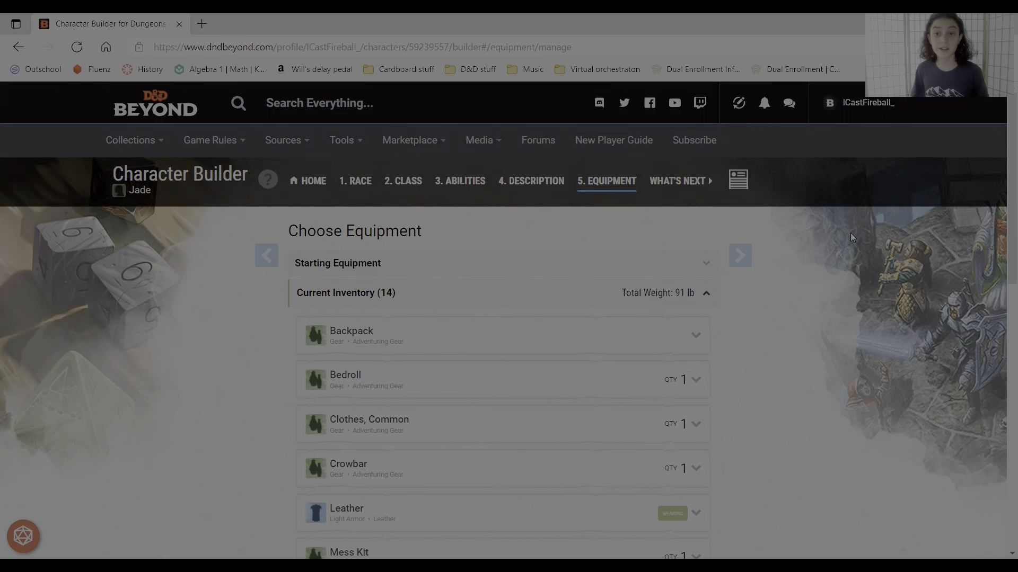
{"action": "left_click", "coordinate": [740, 255]}
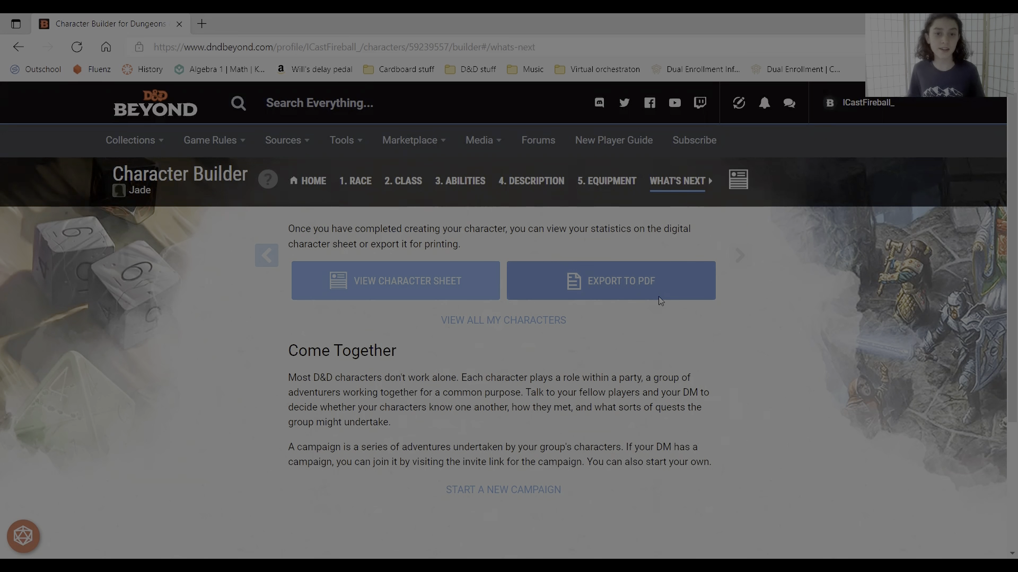
{"action": "left_click", "coordinate": [392, 283]}
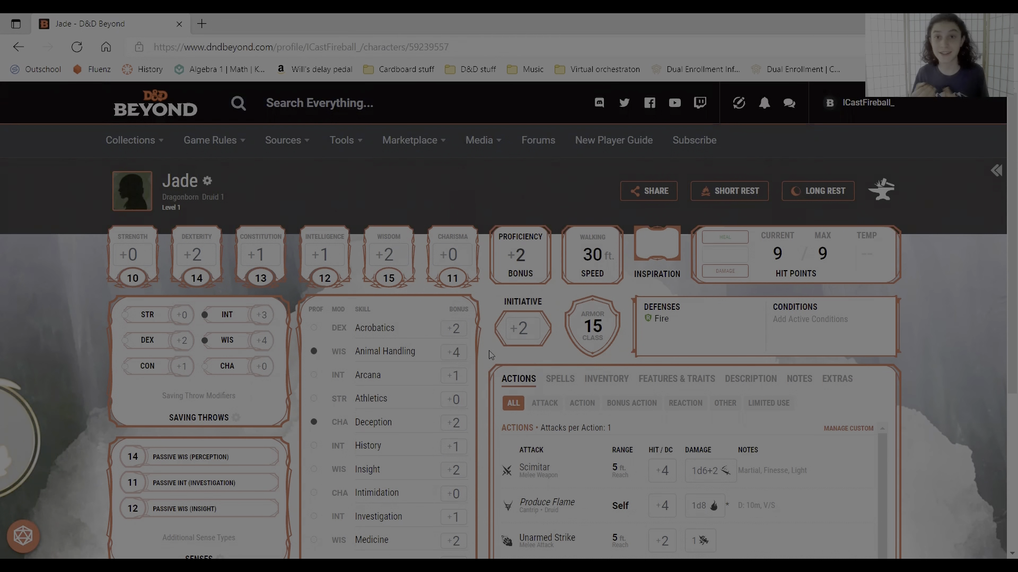
- Roll the scimitar's attack and damage on the character sheet, then clear the dice results
{"action": "scroll", "coordinate": [616, 249], "scroll_direction": "down", "scroll_amount": 3}
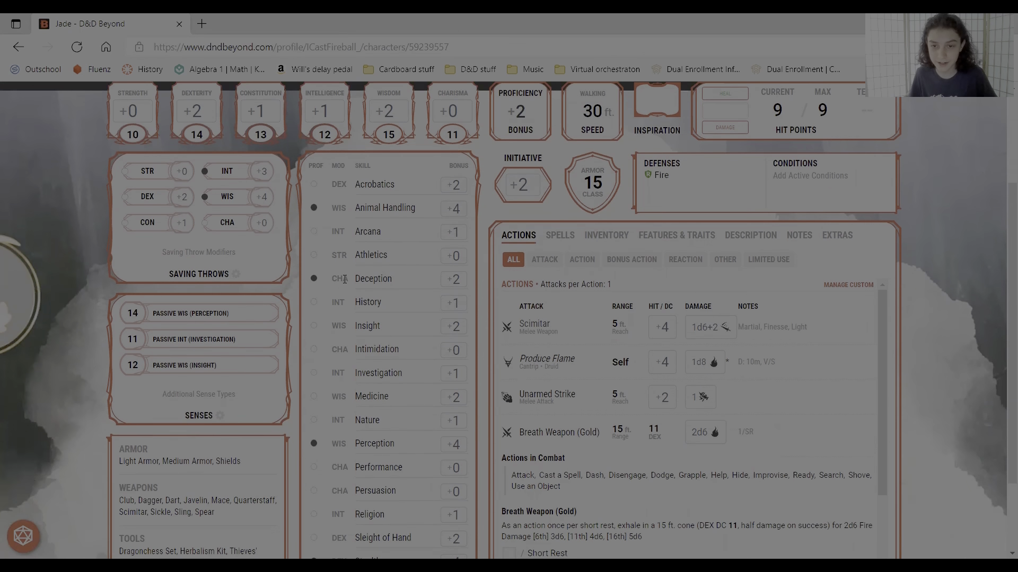
{"action": "left_click_drag", "start_coordinate": [648, 306], "coordinate": [679, 307]}
{"action": "left_click", "coordinate": [662, 307]}
{"action": "left_click", "coordinate": [662, 327]}
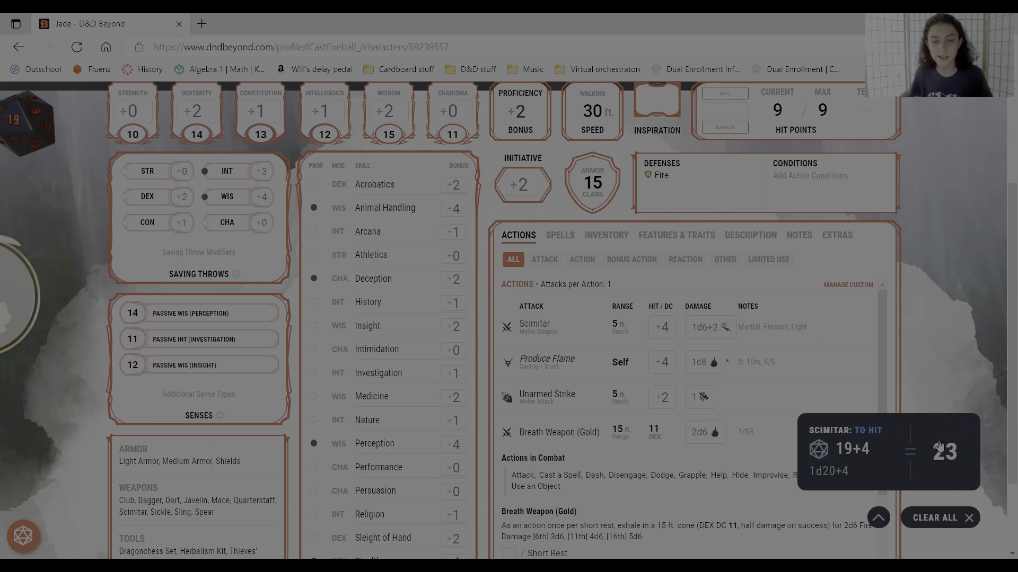
{"action": "left_click", "coordinate": [699, 332]}
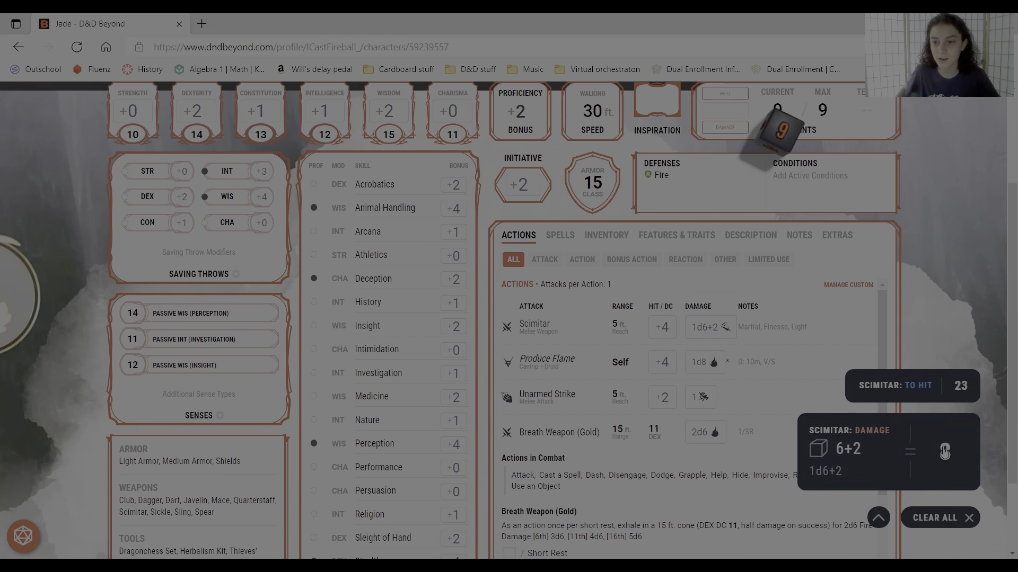
{"action": "left_click", "coordinate": [949, 527]}
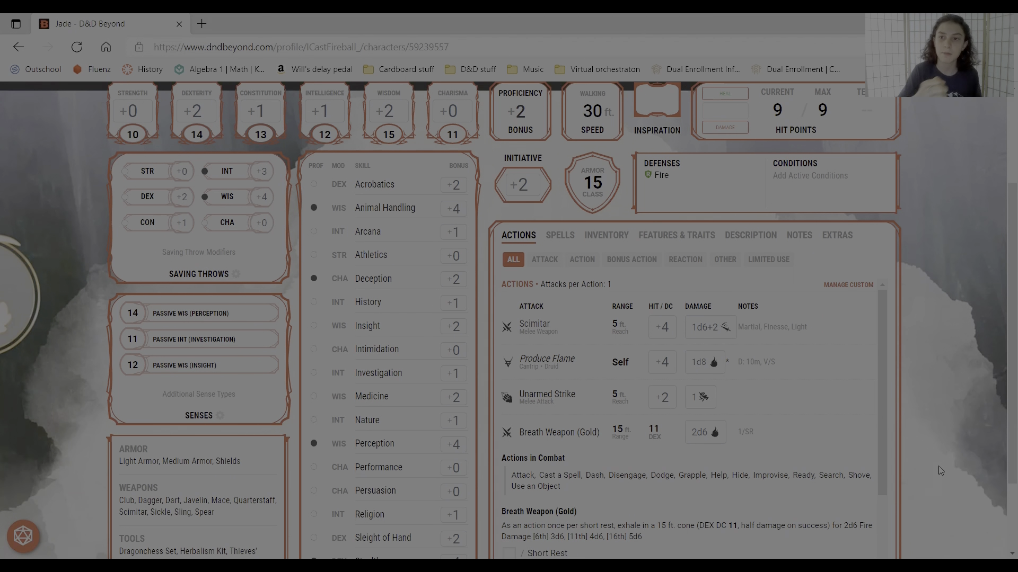
- Go to the My Characters page from the character sheet
{"action": "scroll", "coordinate": [940, 471], "scroll_direction": "up", "scroll_amount": 3}
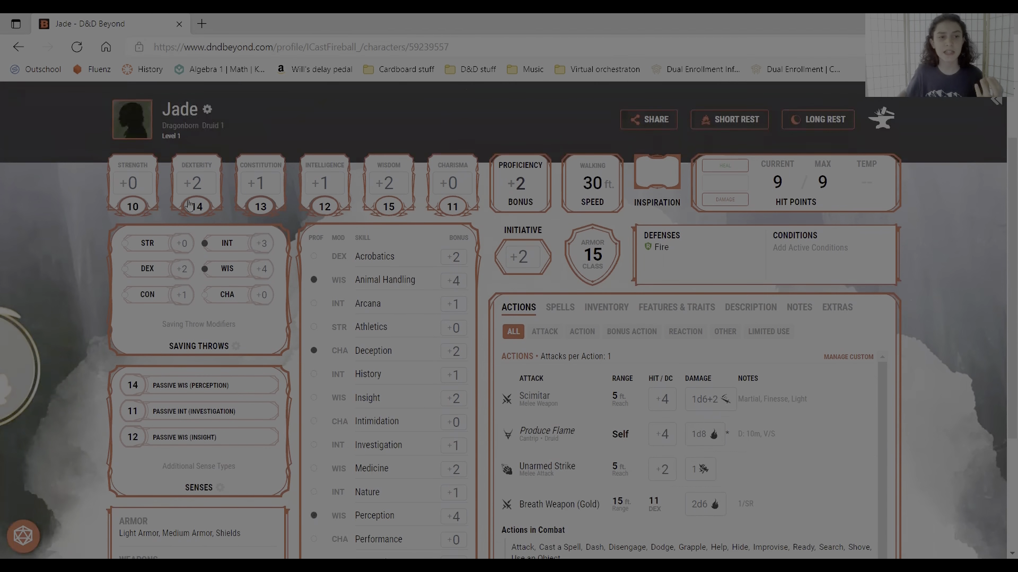
{"action": "scroll", "coordinate": [385, 184], "scroll_direction": "down", "scroll_amount": 5}
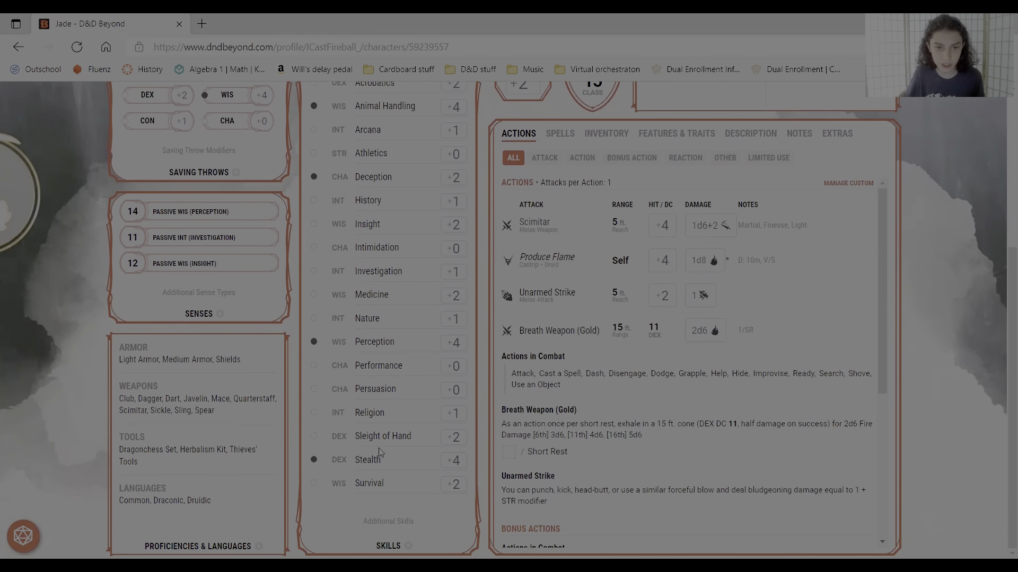
{"action": "scroll", "coordinate": [389, 448], "scroll_direction": "up", "scroll_amount": 6}
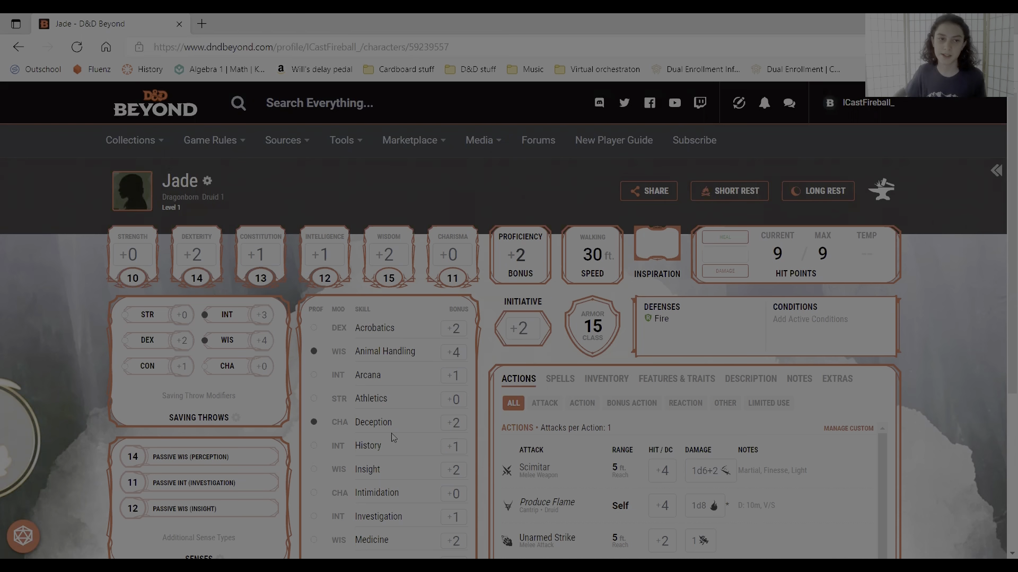
{"action": "mouse_move", "coordinate": [122, 141]}
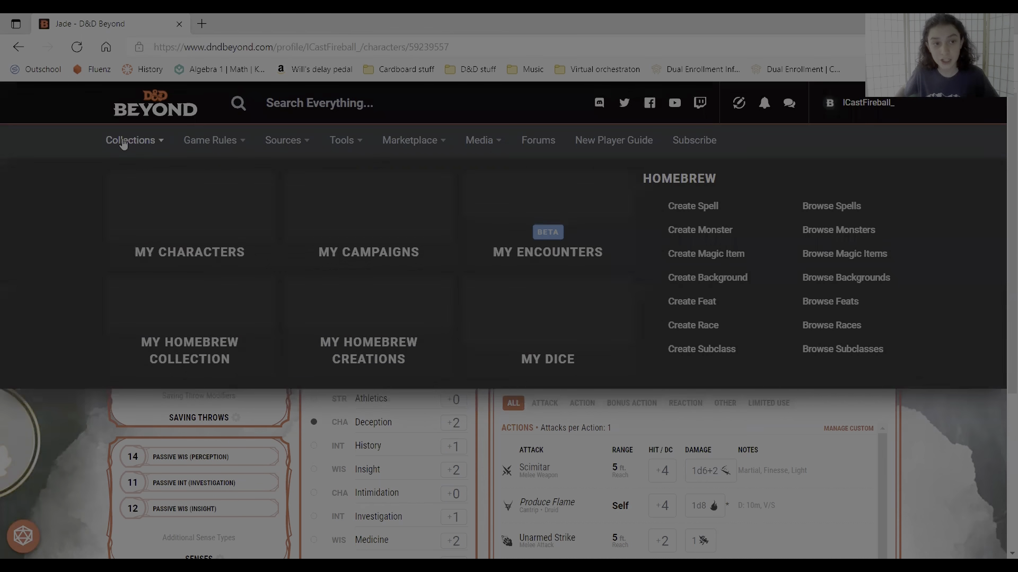
{"action": "left_click", "coordinate": [186, 220]}
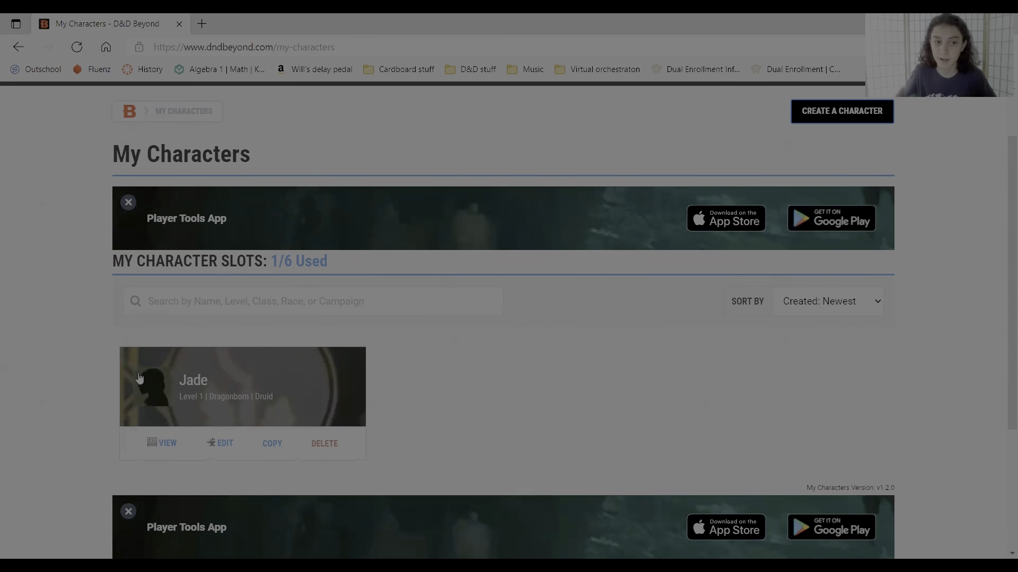